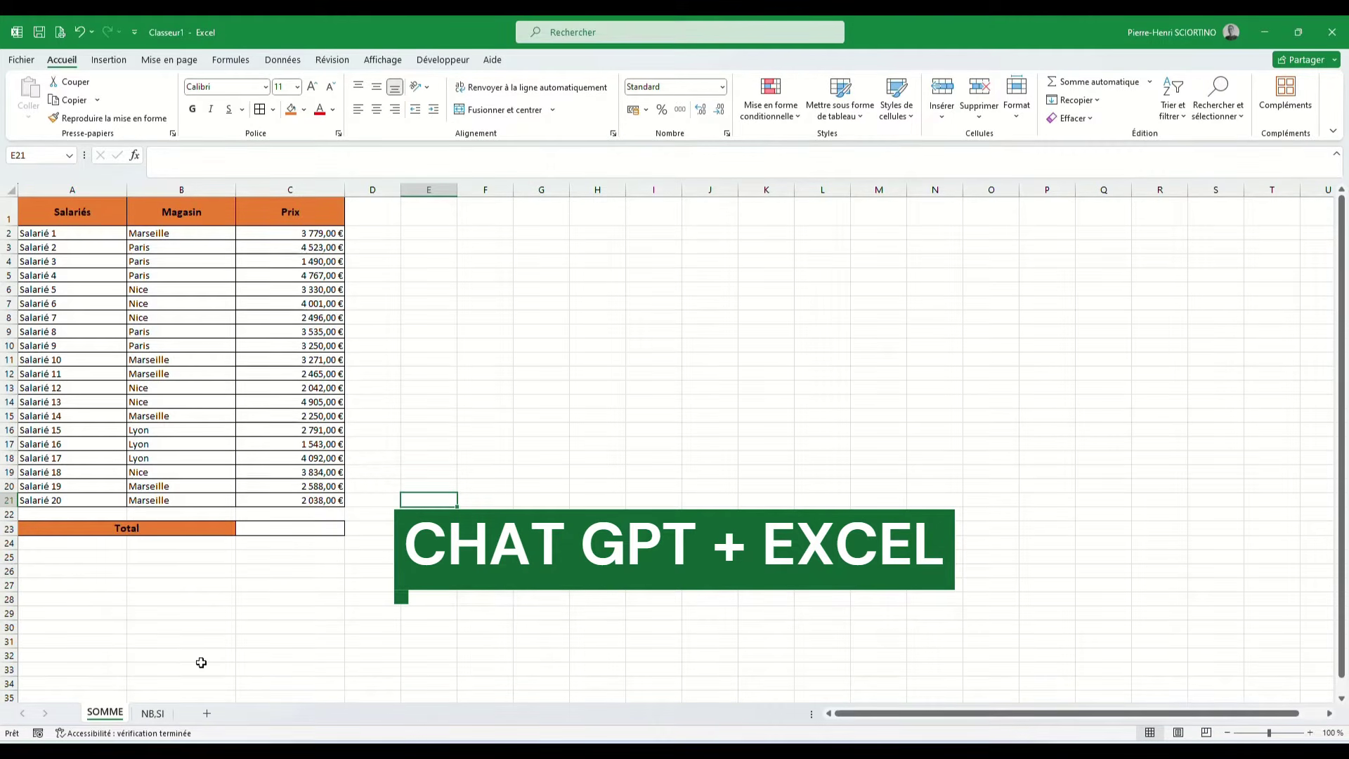
# Look at the NB.SI sheet and return to the SOMME sheet.
pyautogui.click(152, 713)
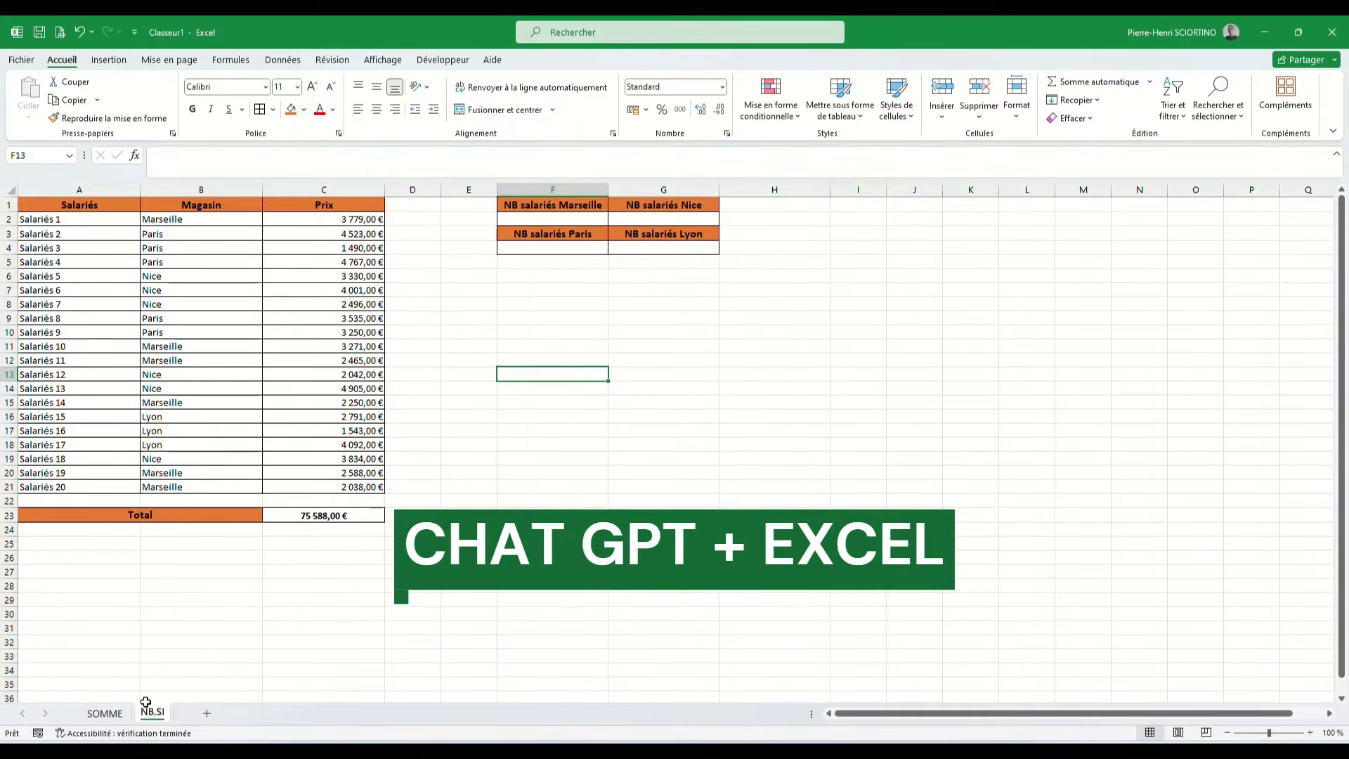
pyautogui.click(105, 713)
pyautogui.click(398, 430)
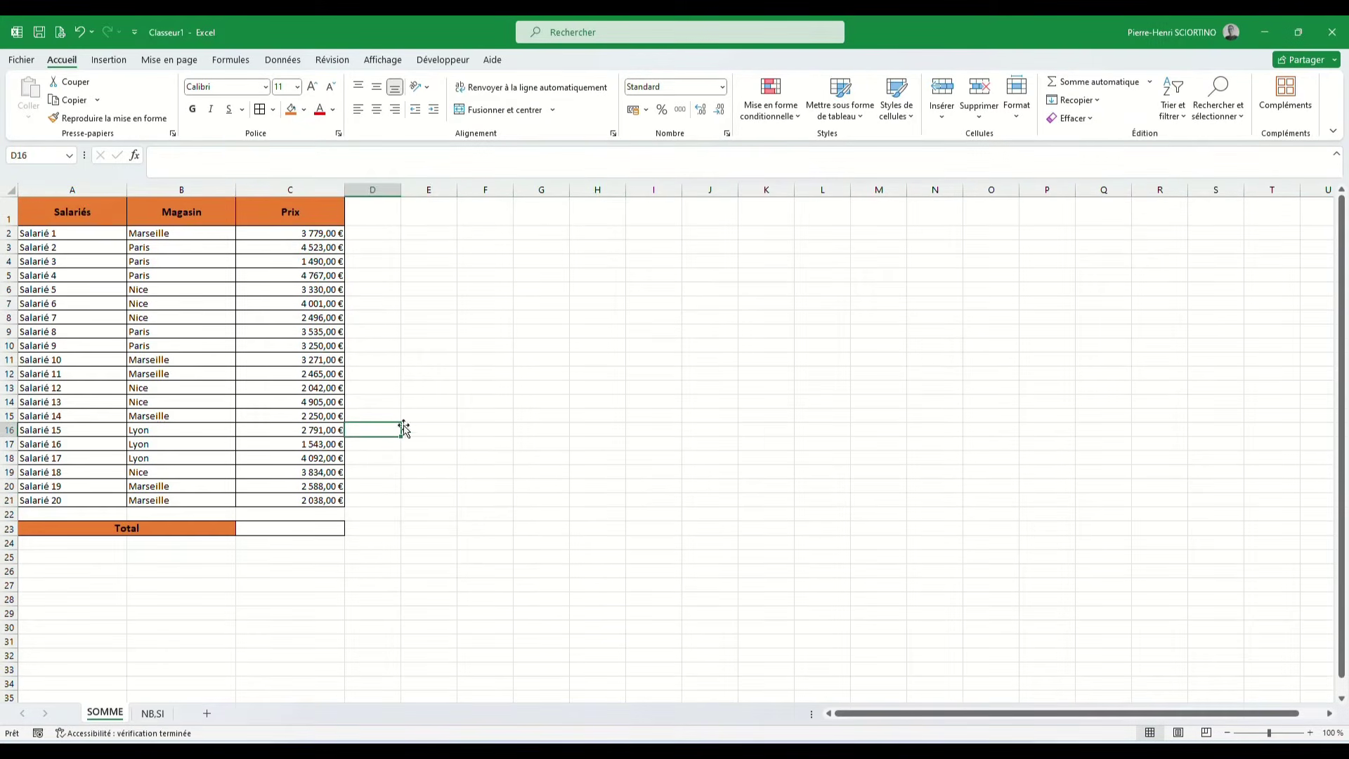
pyautogui.click(440, 415)
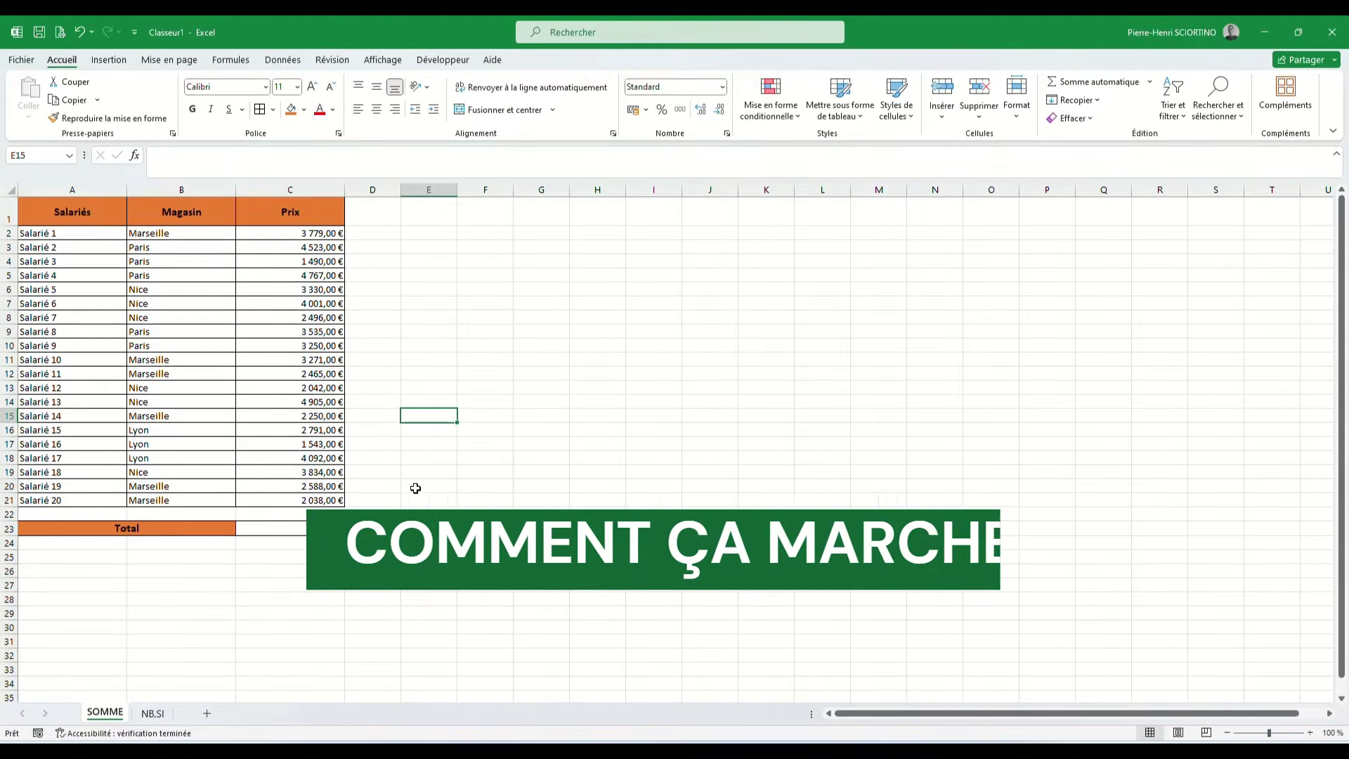
# Review the Salariés, Prix and Magasin data in rows 2 to 21 of the SOMME sheet.
pyautogui.click(372, 543)
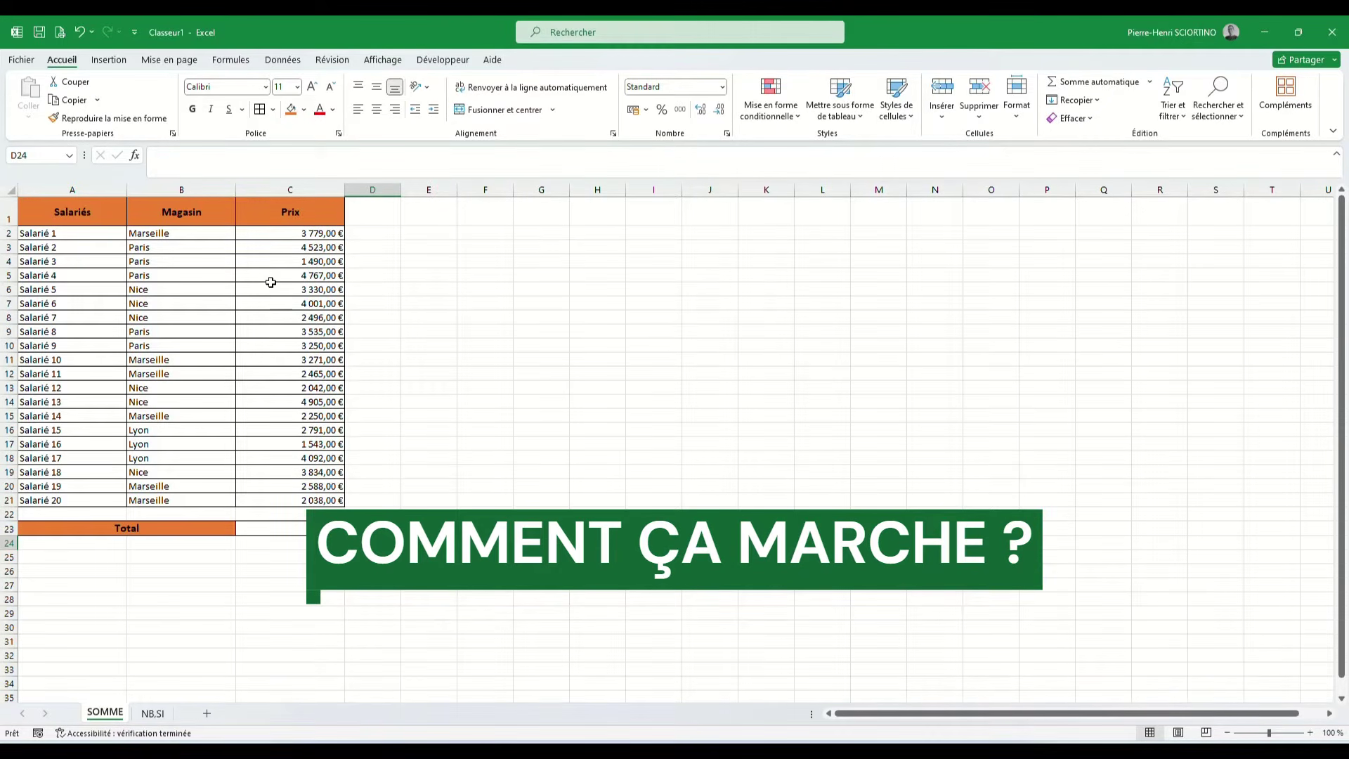
pyautogui.moveTo(40, 232); pyautogui.dragTo(42, 501)
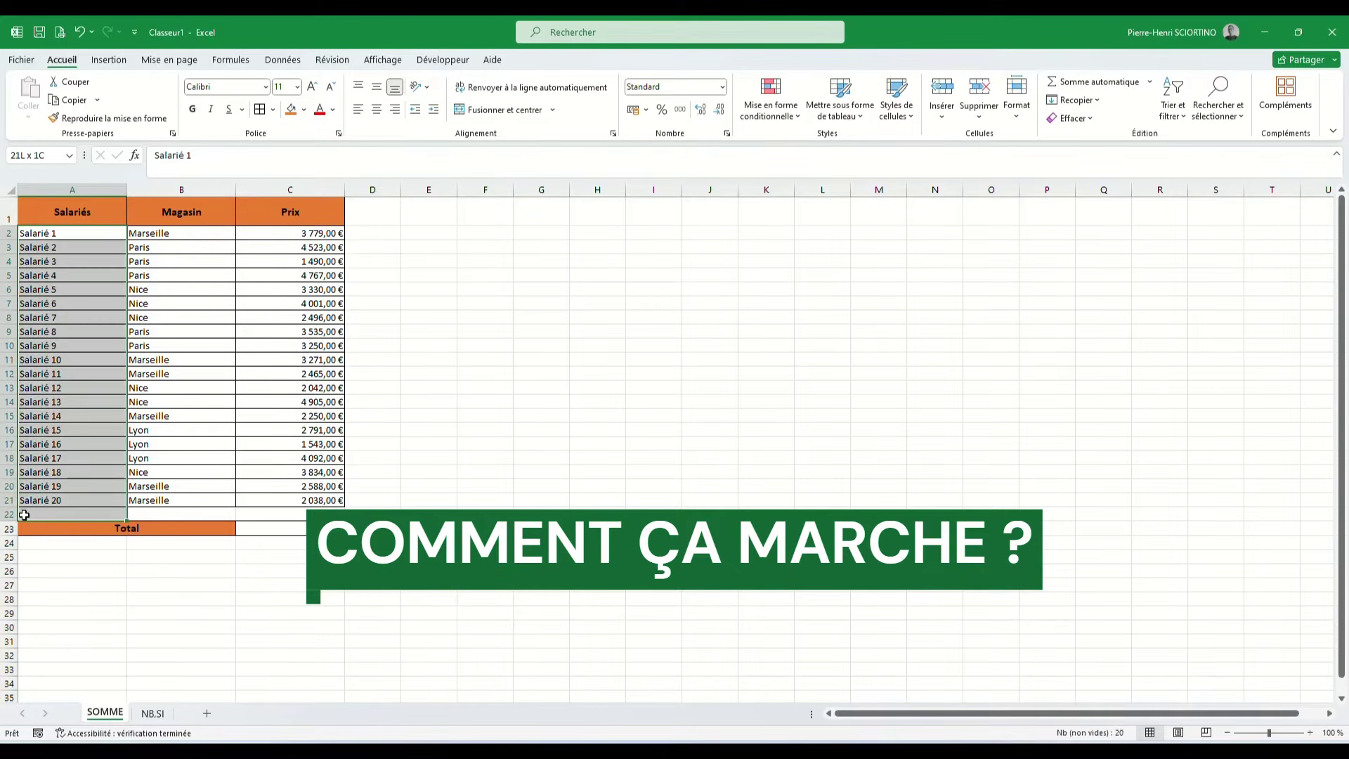
pyautogui.click(157, 403)
pyautogui.moveTo(80, 234); pyautogui.dragTo(73, 497)
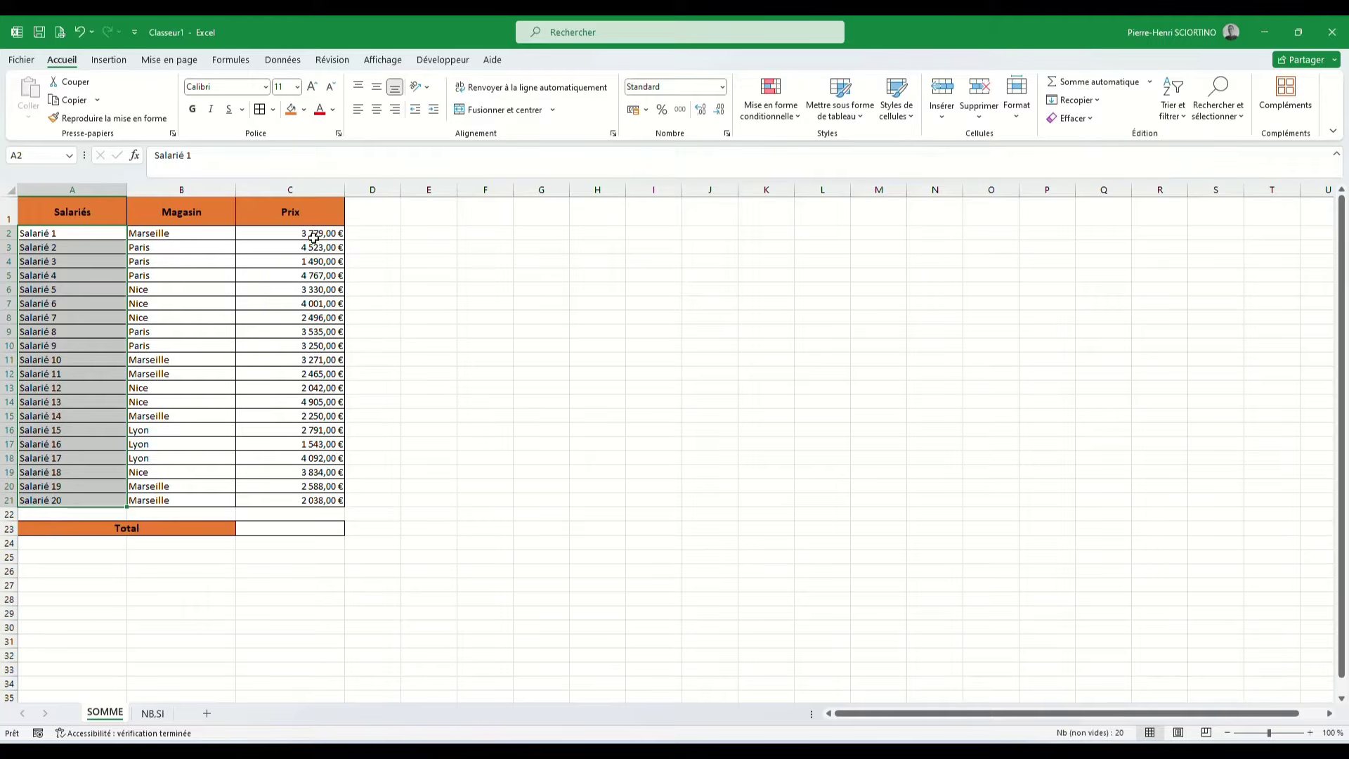
pyautogui.moveTo(314, 236); pyautogui.dragTo(305, 500)
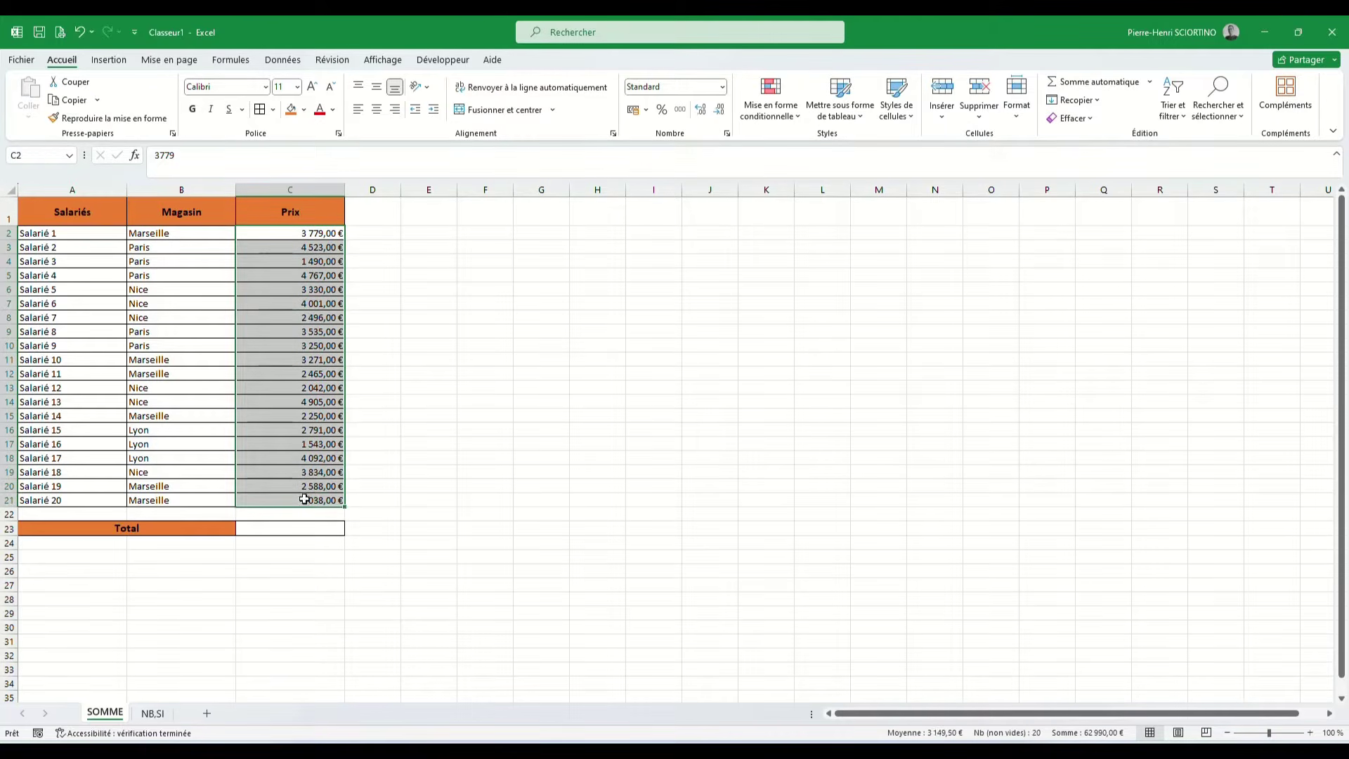
pyautogui.moveTo(193, 232); pyautogui.dragTo(187, 500)
pyautogui.click(475, 383)
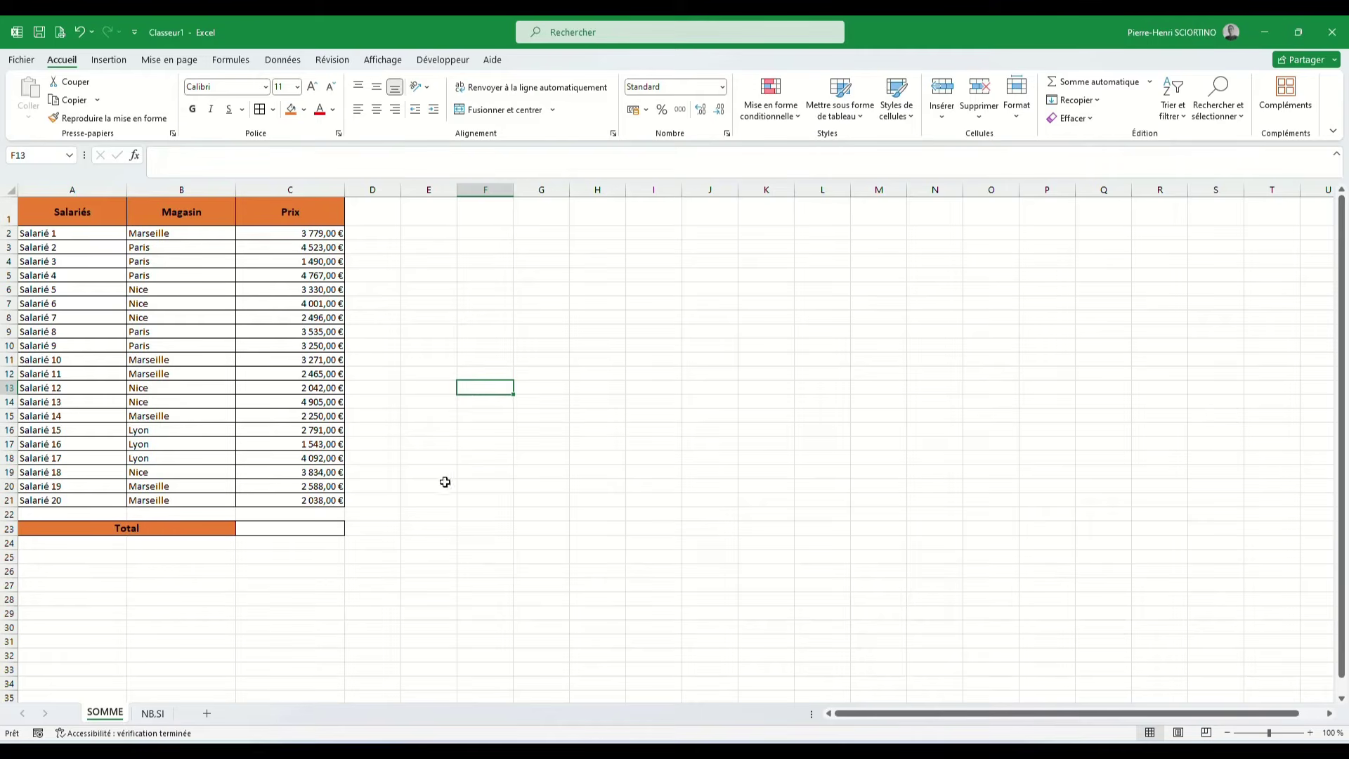
# Switch to the web browser, search Google for "chat gpt", and open the ChatGPT site, declining the page translation.
pyautogui.click(287, 750)
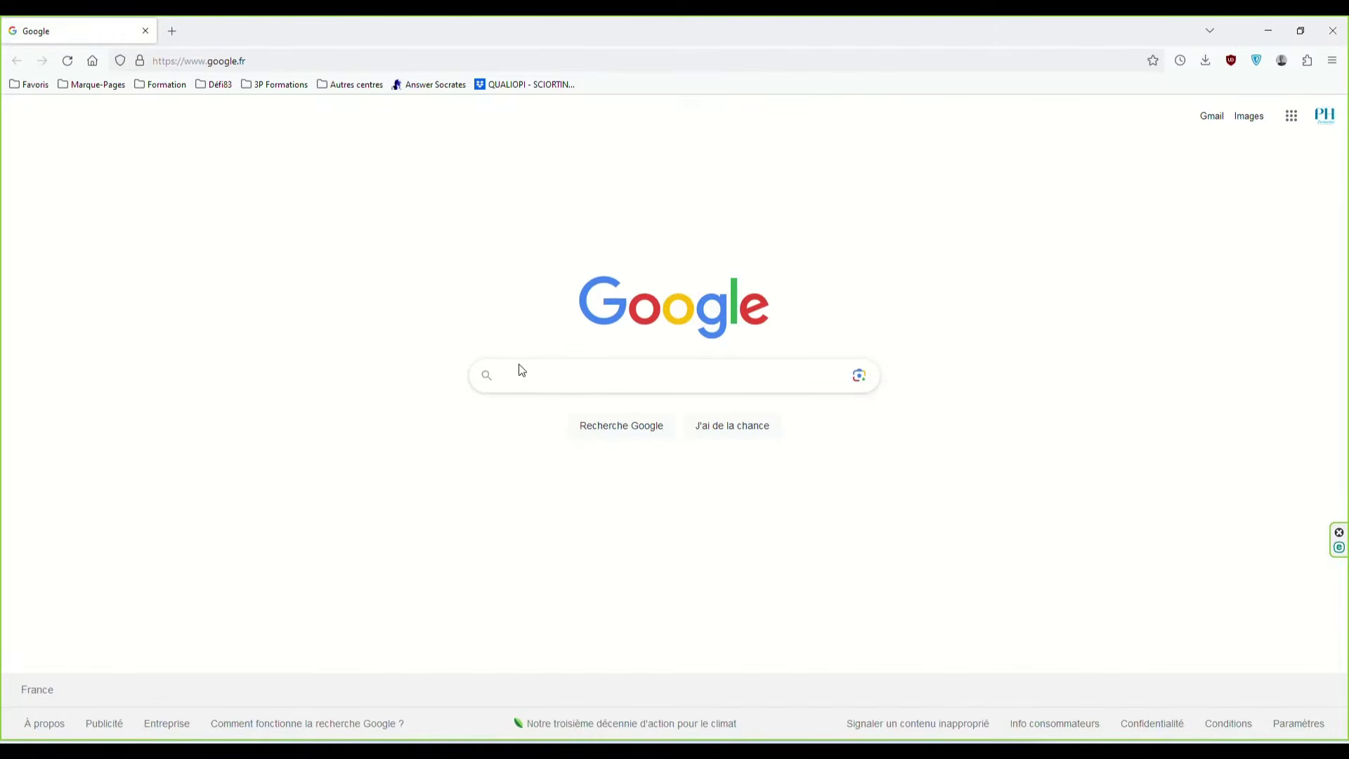
pyautogui.write('chat gpt')
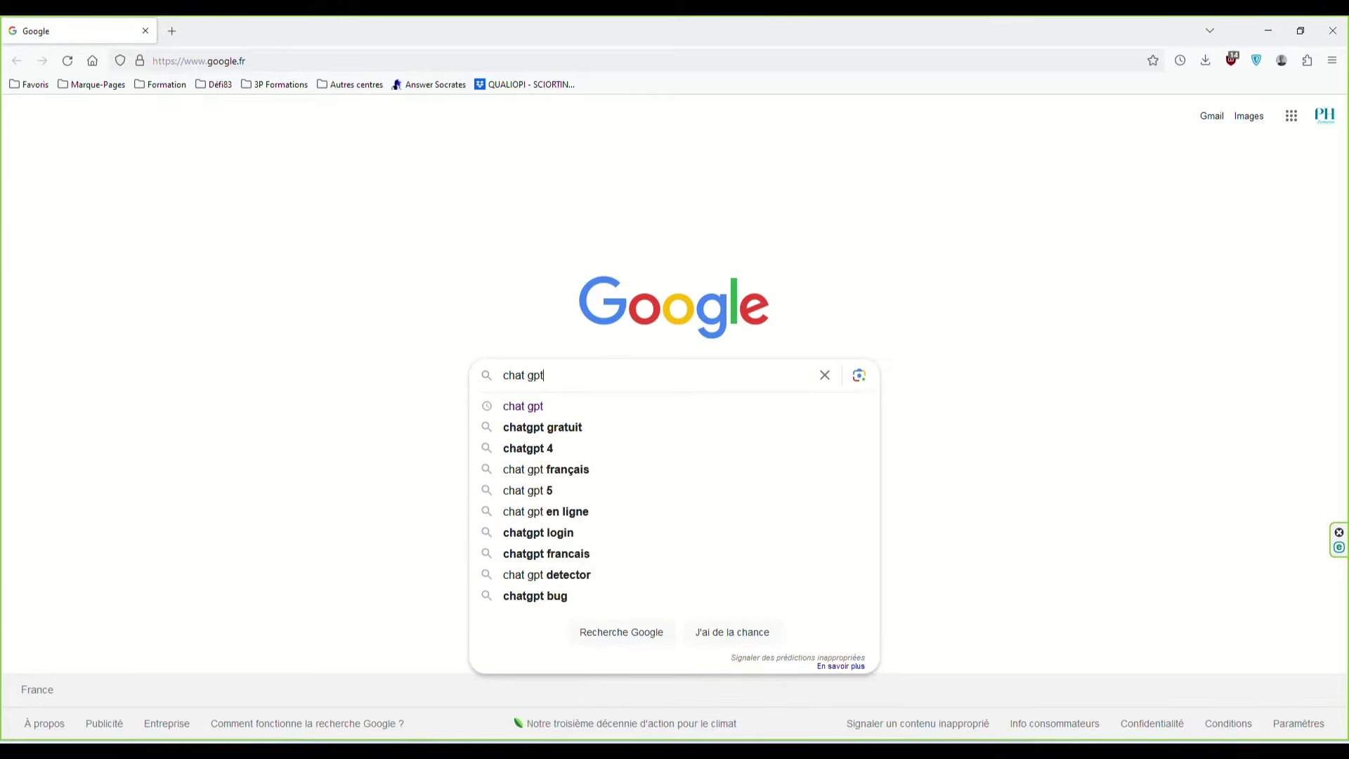
pyautogui.press('Return')
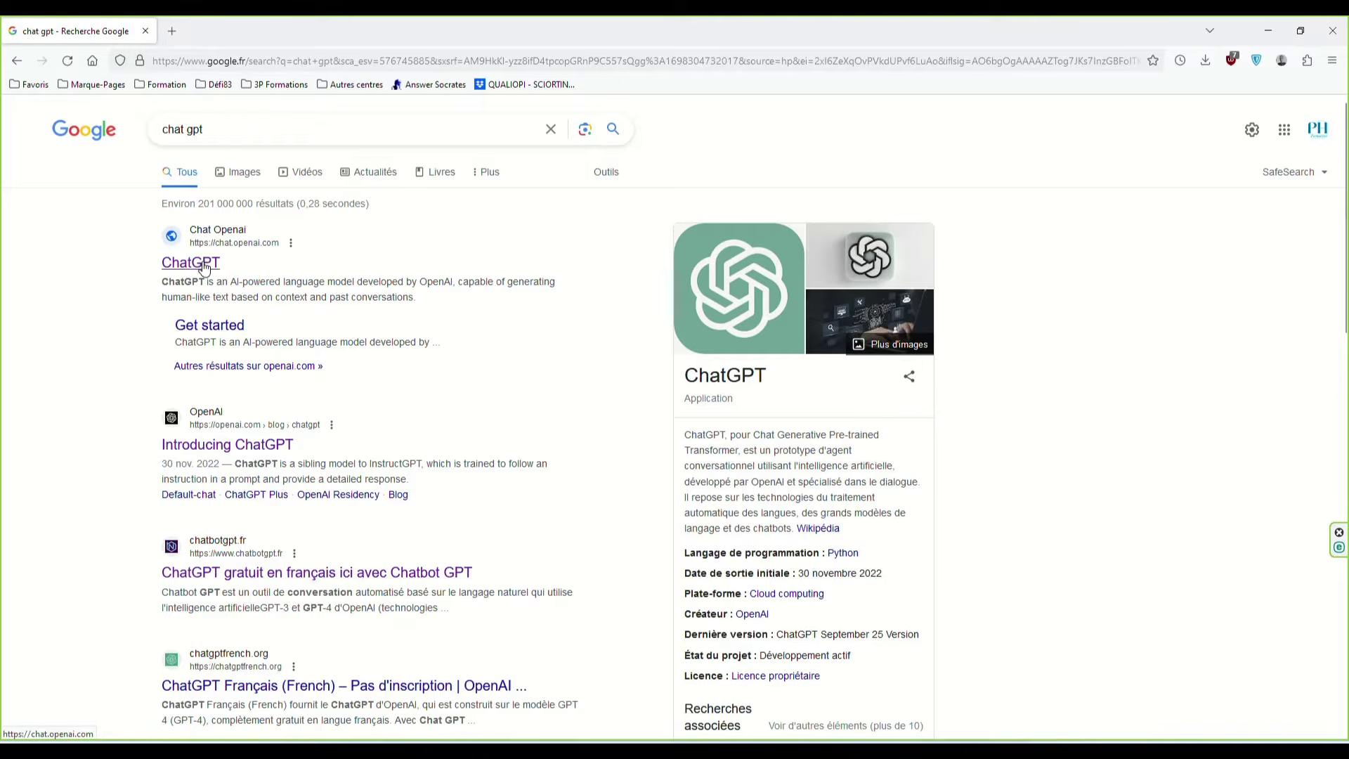
pyautogui.click(204, 268)
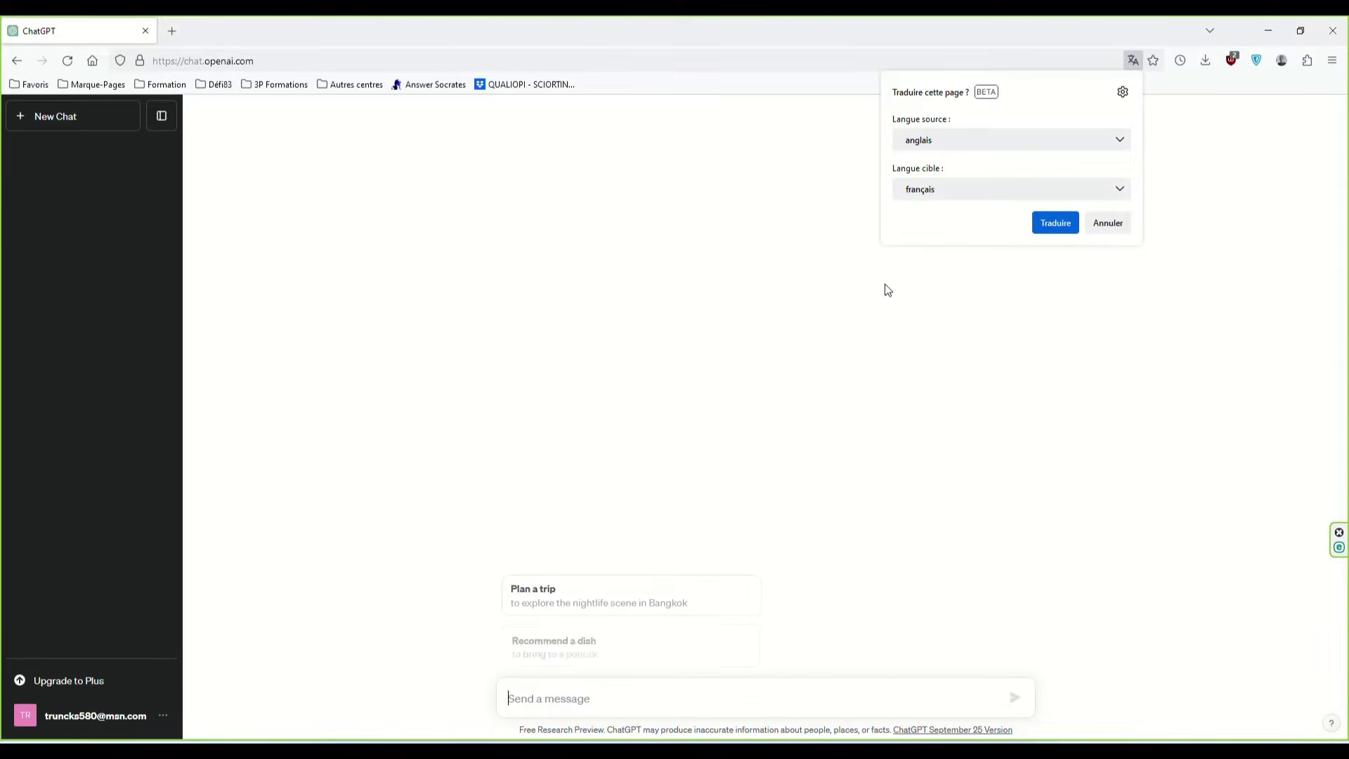
pyautogui.click(1107, 223)
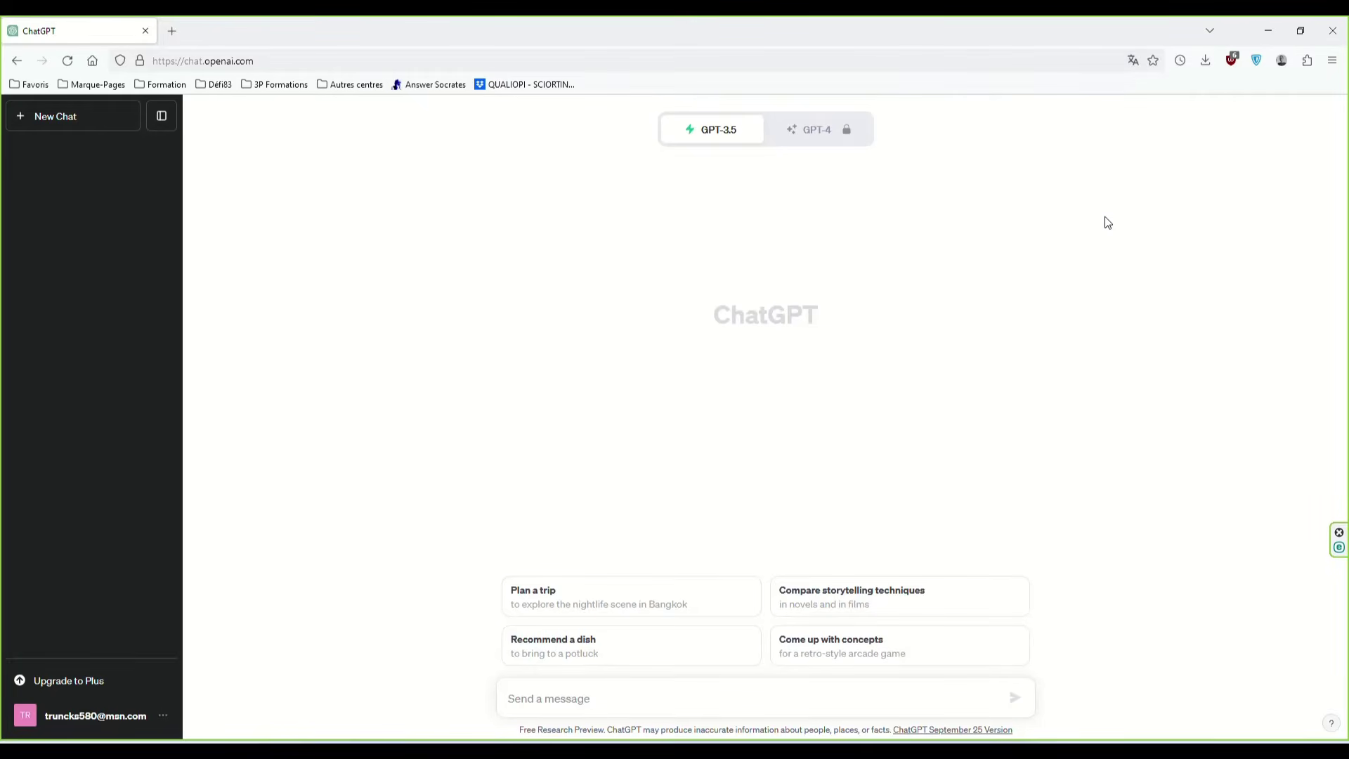
# Arrange the Classeur1 workbook and ChatGPT side by side, and select the total cell C23 on the SOMME sheet.
pyautogui.press('super+Right')
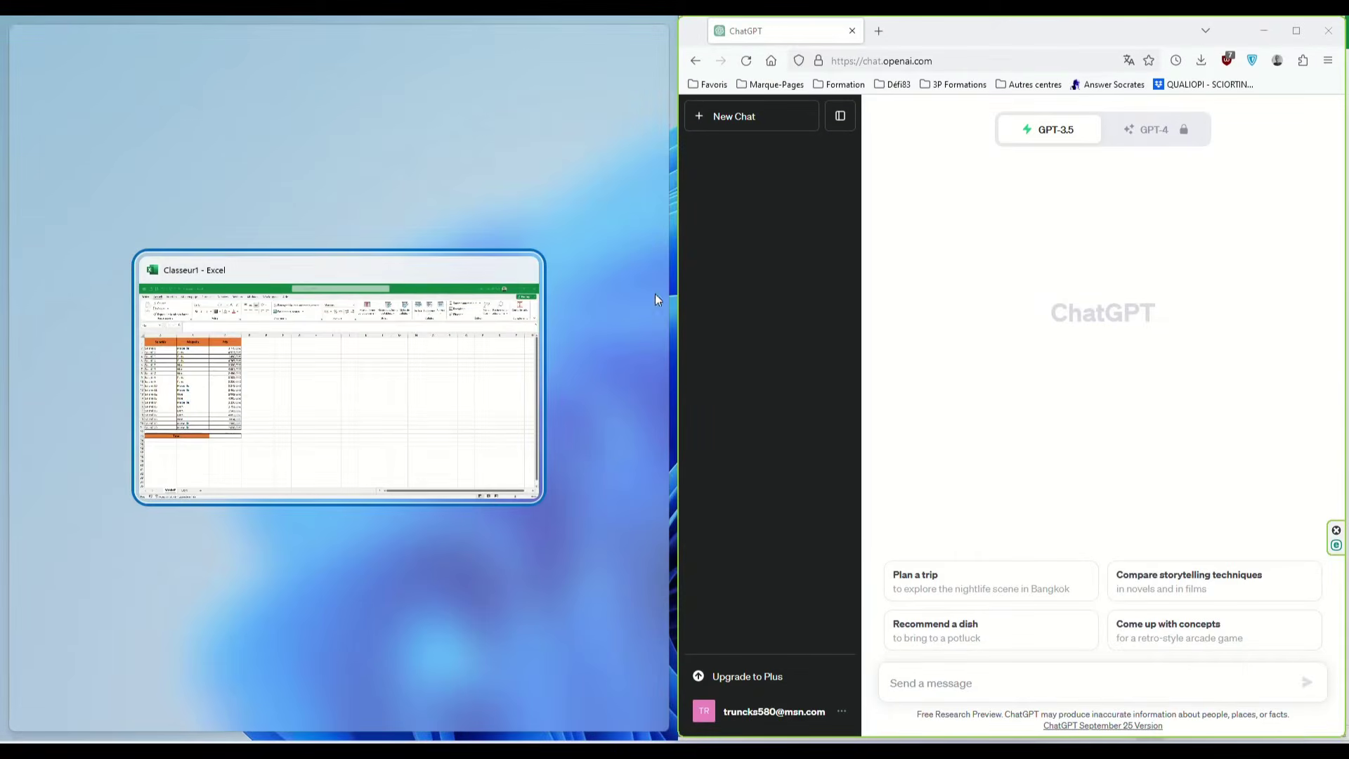
pyautogui.click(430, 341)
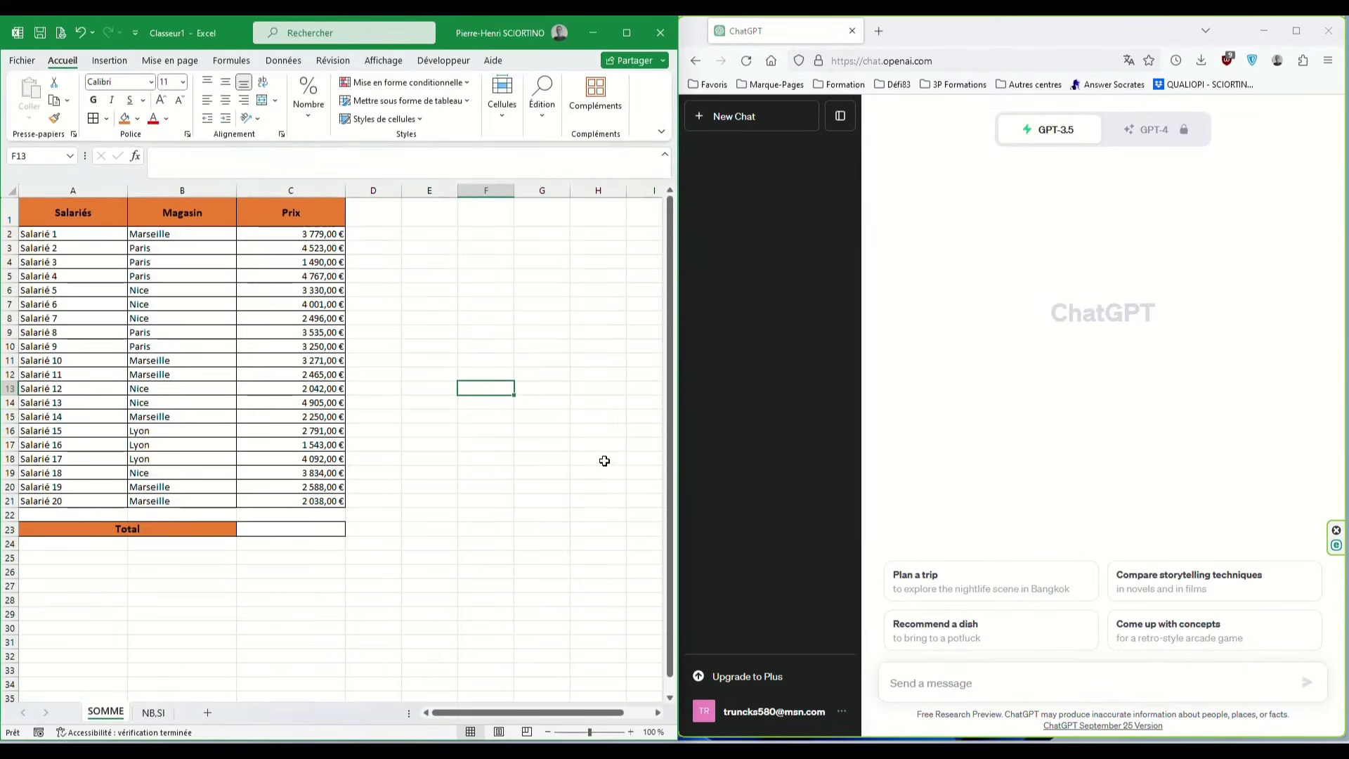
pyautogui.click(302, 530)
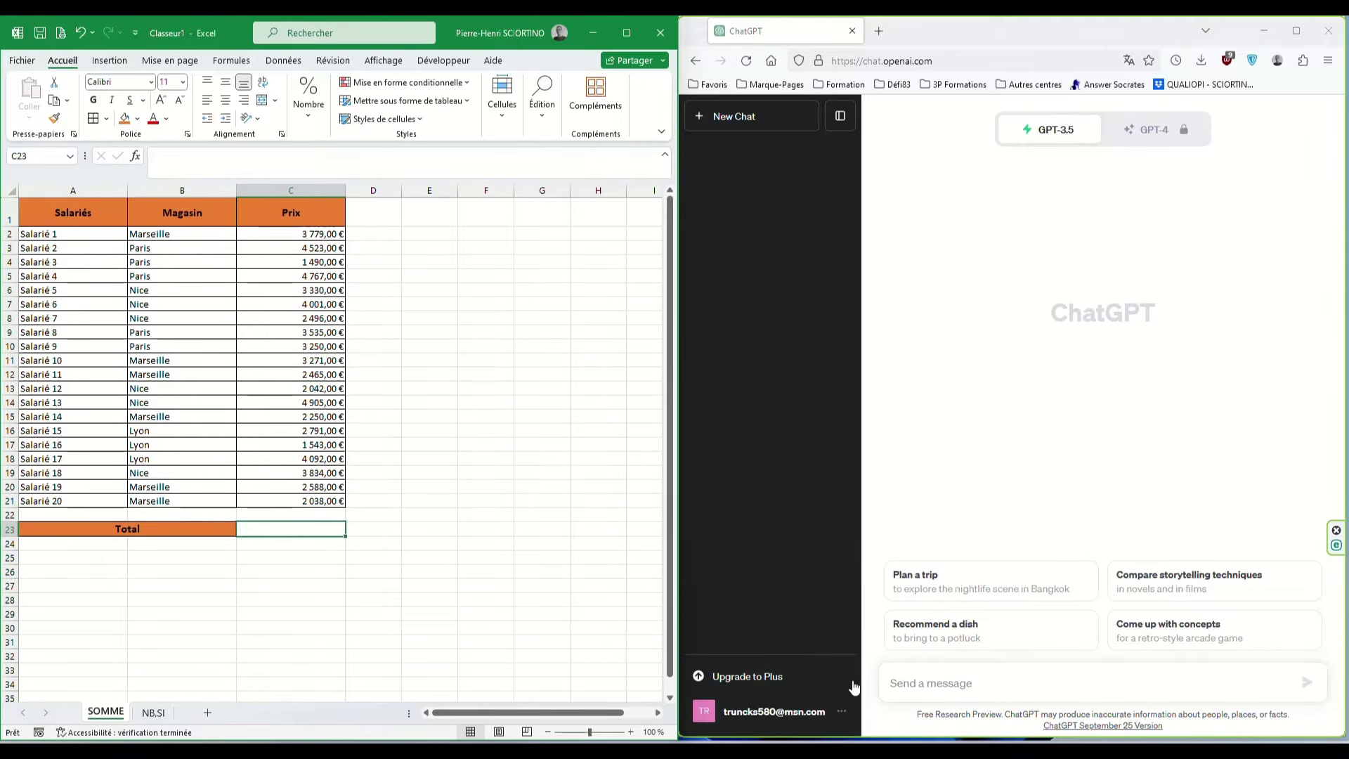
pyautogui.click(964, 695)
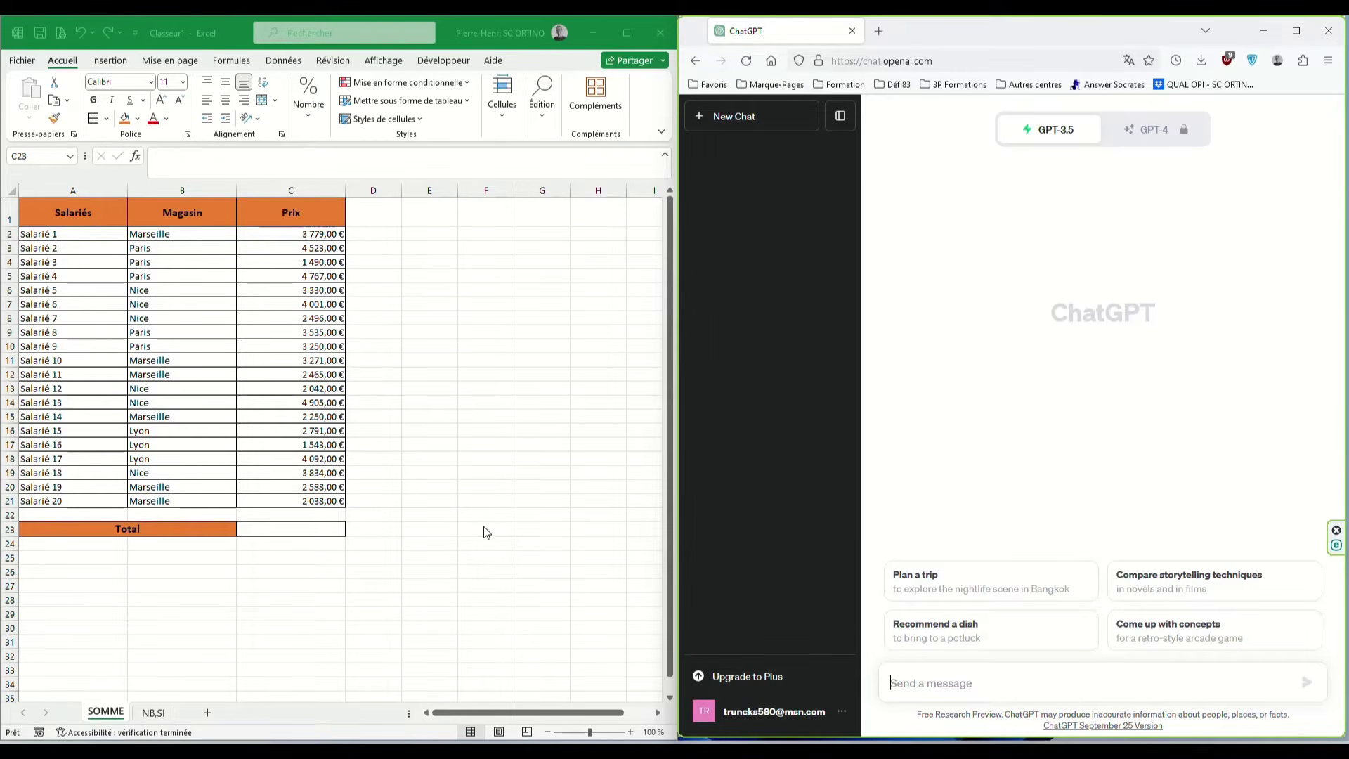
pyautogui.click(315, 532)
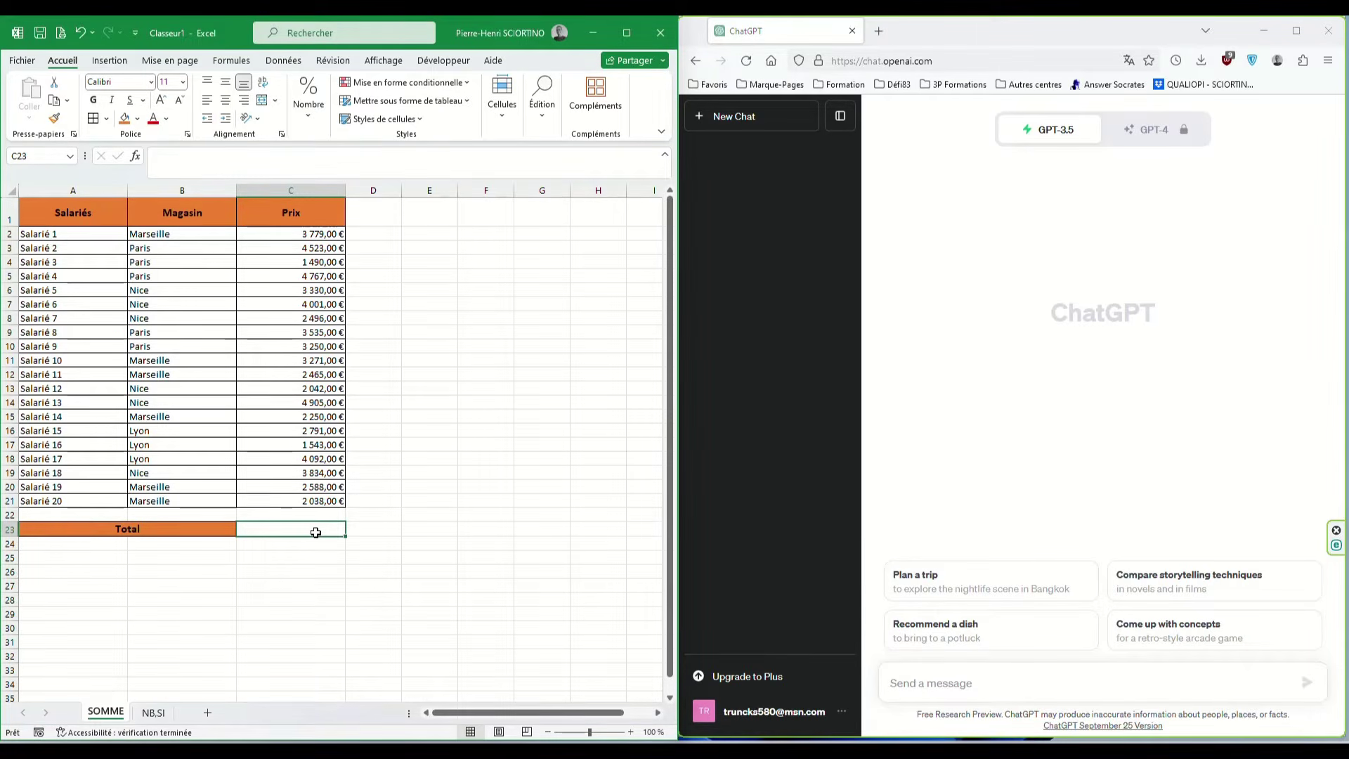
# Send ChatGPT the greeting "Coucou".
pyautogui.click(953, 683)
pyautogui.write('Coucou')
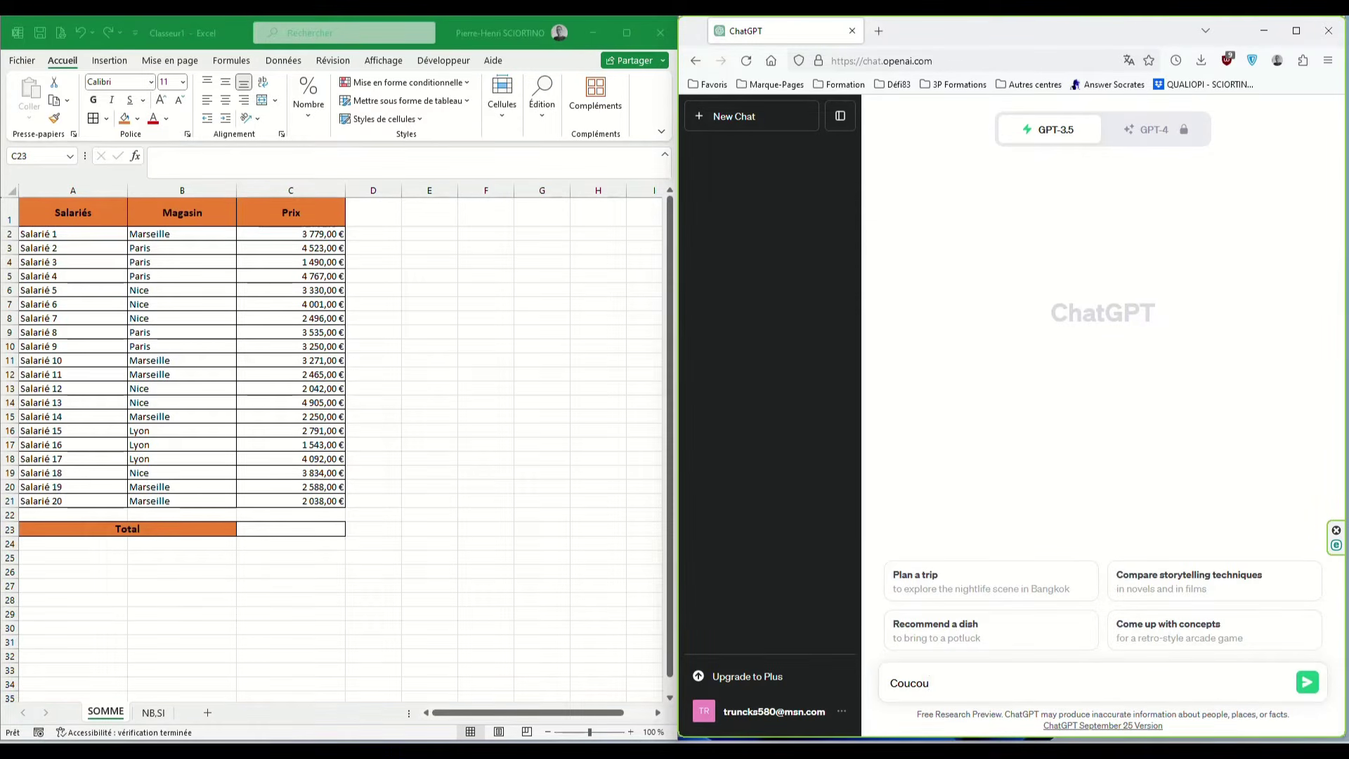
pyautogui.press('Return')
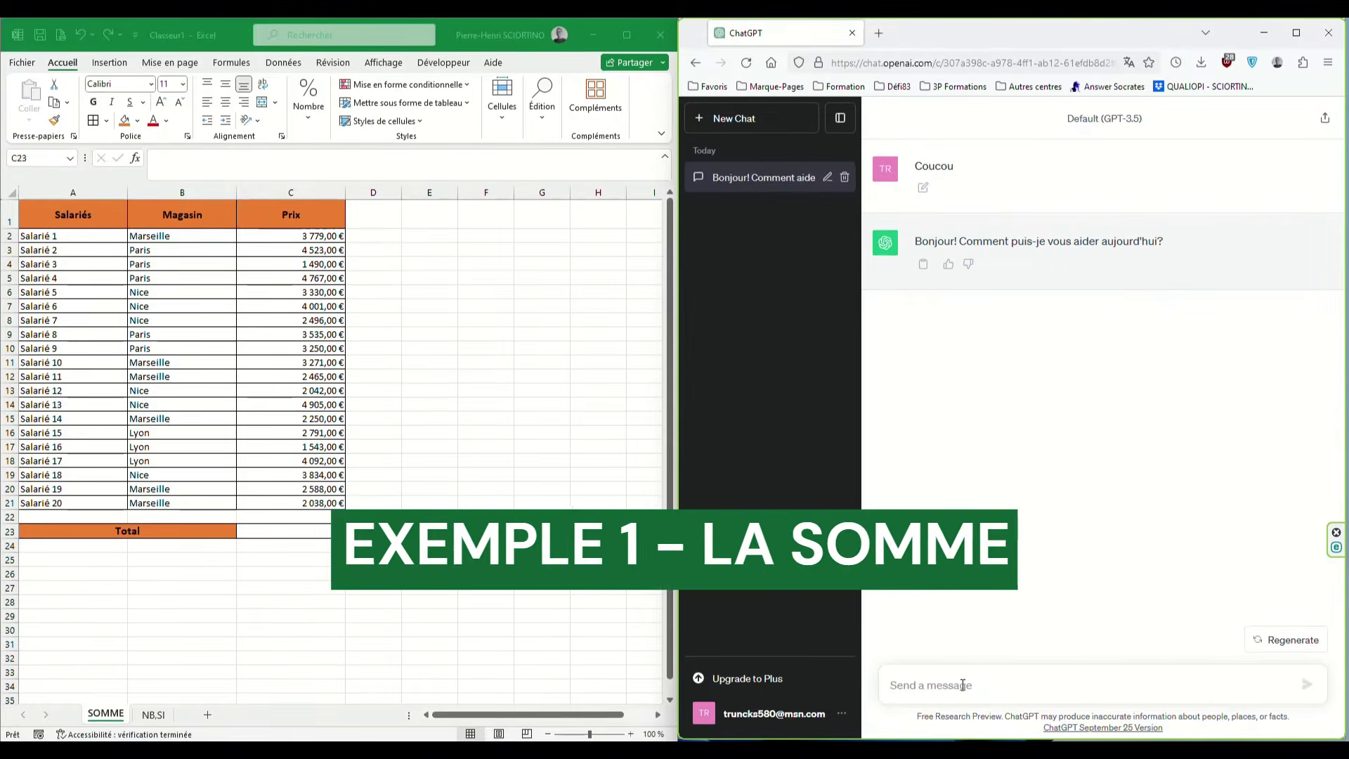
# Ask ChatGPT "Fais moi la somme des chiffres qui se trouvent de la cellule C2 à C21 sur Excel en français".
pyautogui.write('Fai')
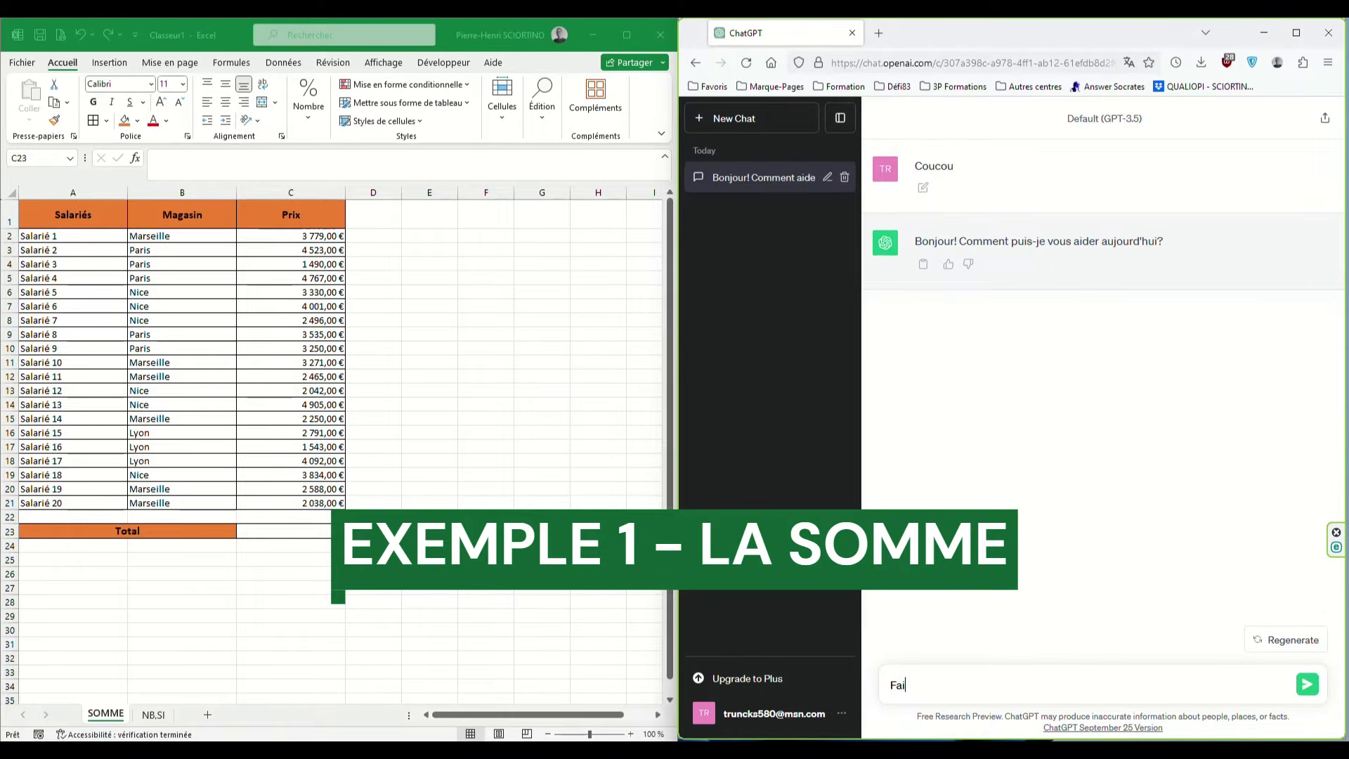
pyautogui.write('s moi la somme des chiff')
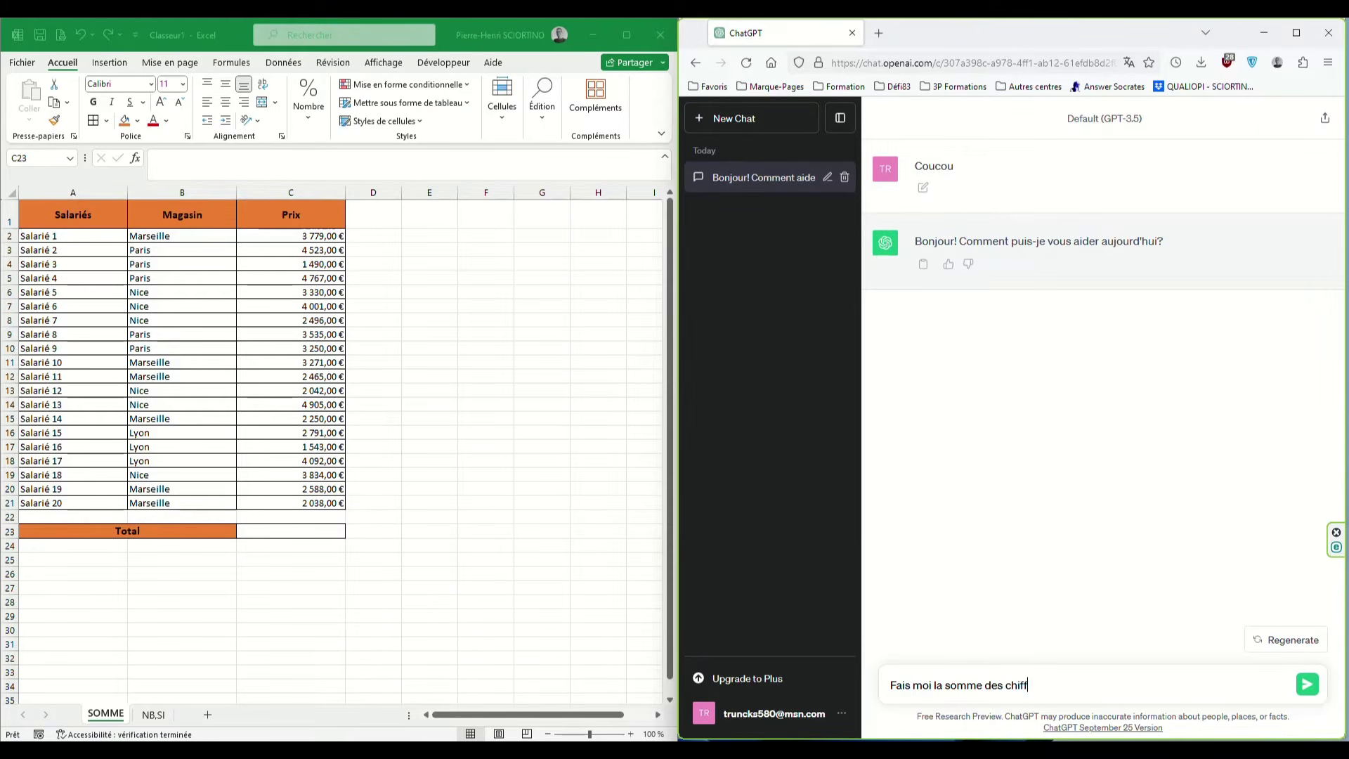
pyautogui.write('res qui se trouvent de la cellule C2 à C21')
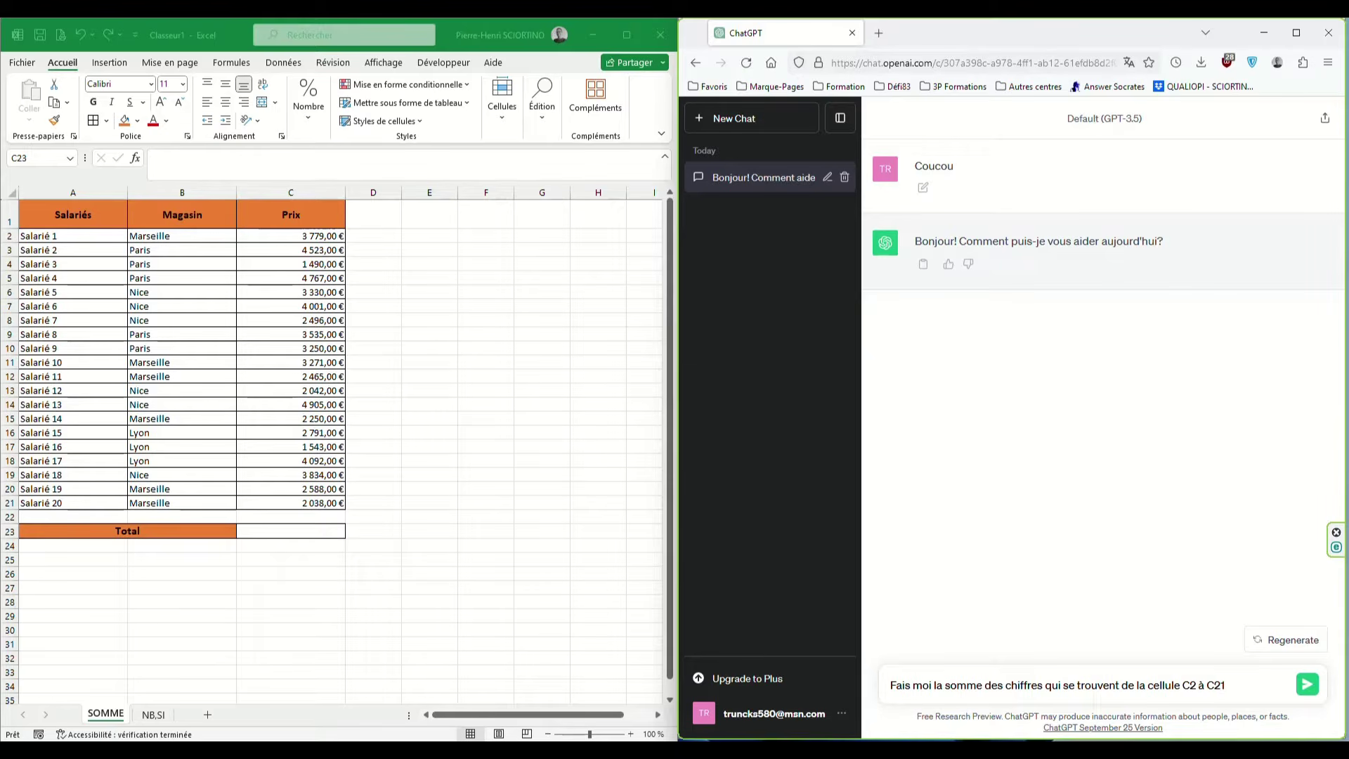
pyautogui.write(' sur Excel en français')
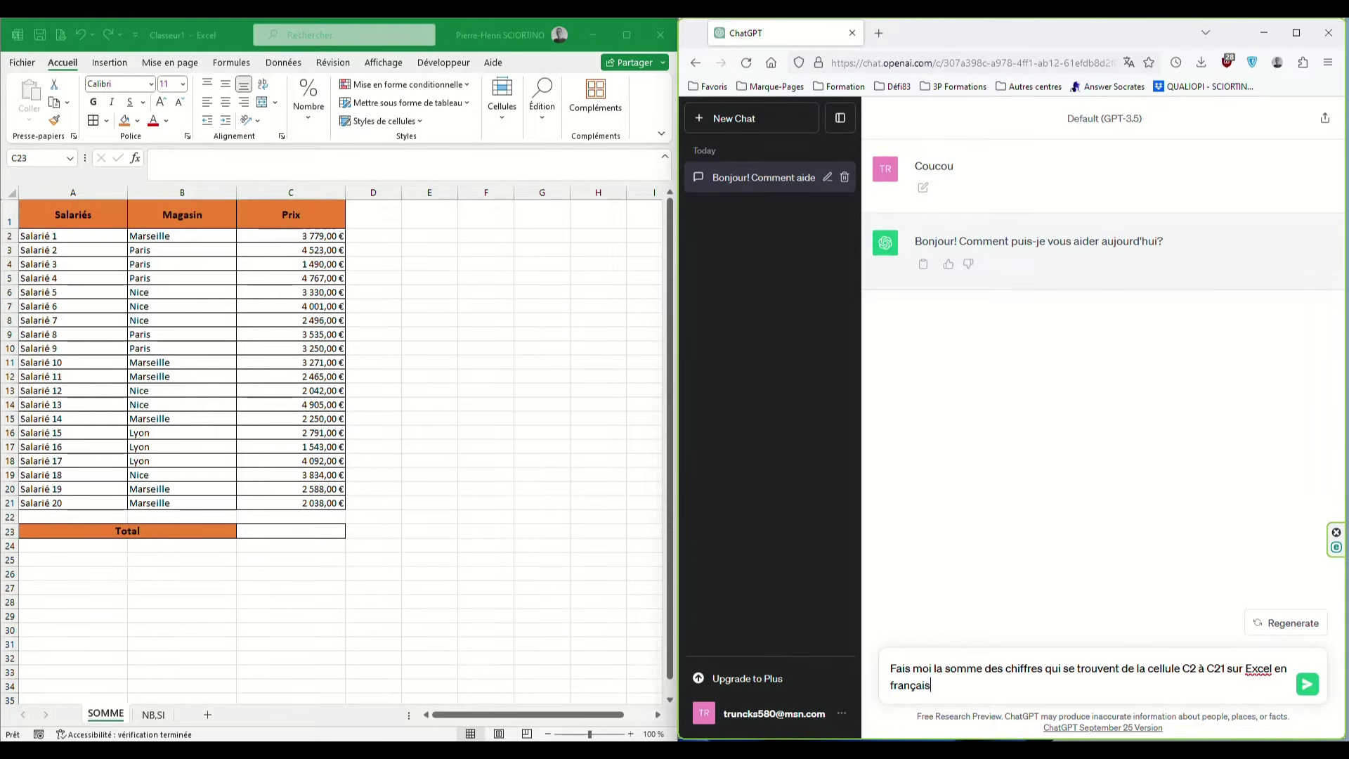
pyautogui.press('Return')
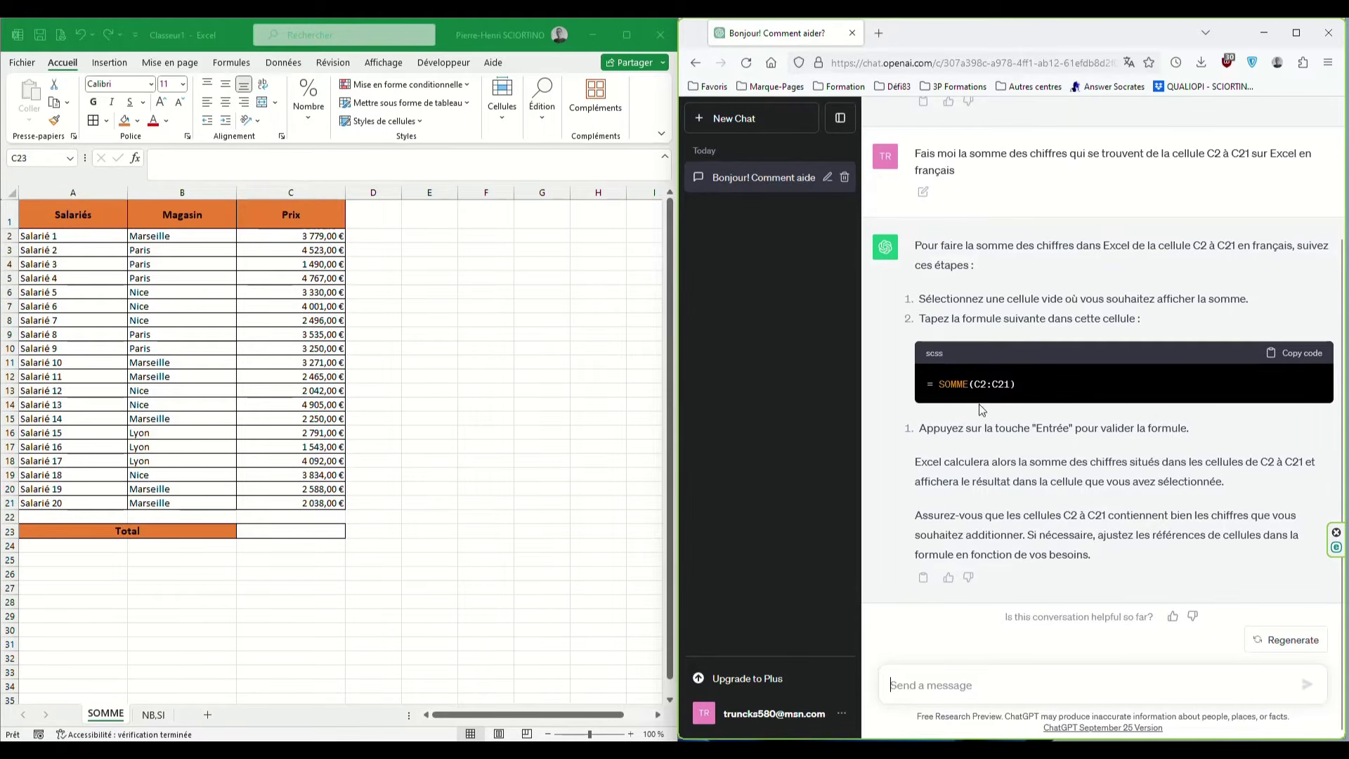
# Copy ChatGPT's formula = SOMME(C2:C21) and enter it in the total cell C23 of the Excel sheet.
pyautogui.click(1301, 359)
pyautogui.click(313, 532)
pyautogui.doubleClick(312, 532)
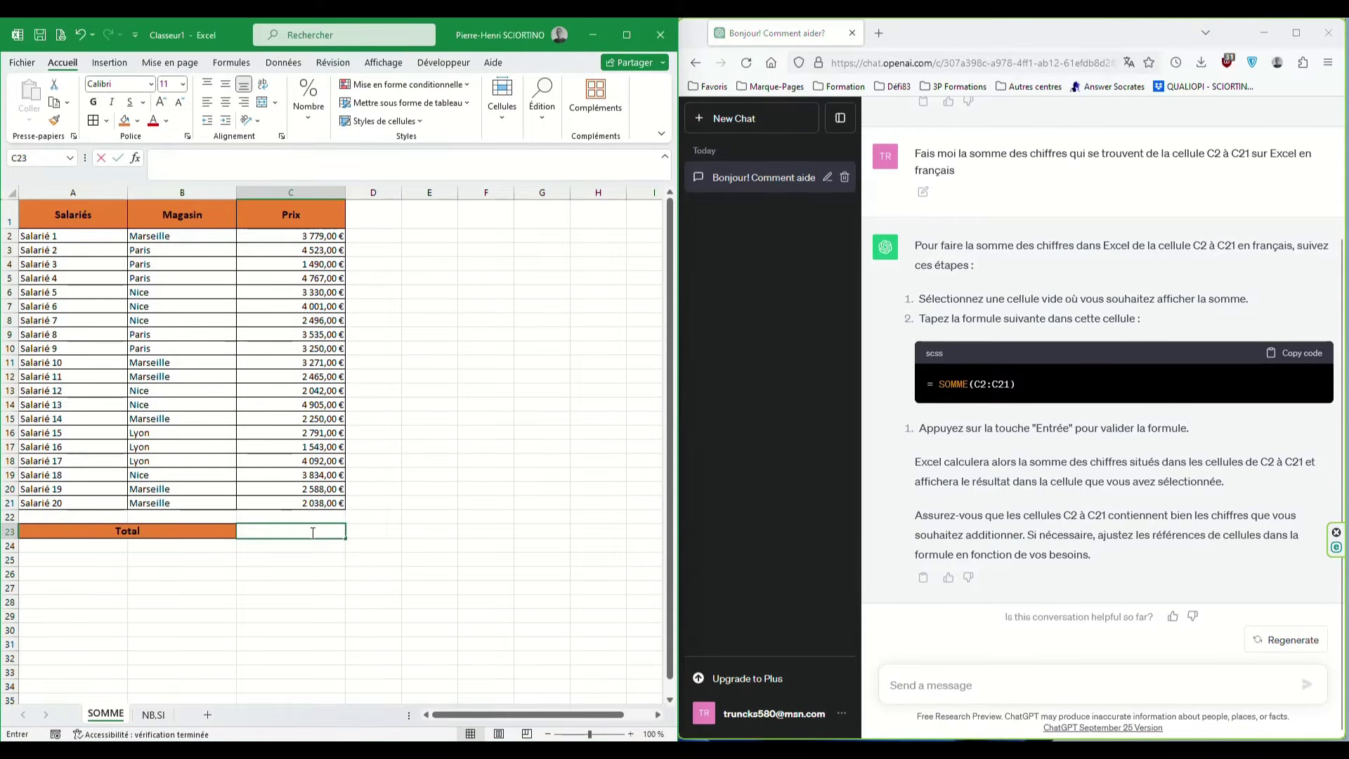
pyautogui.hotkey('ctrl', 'v')
pyautogui.press('Return')
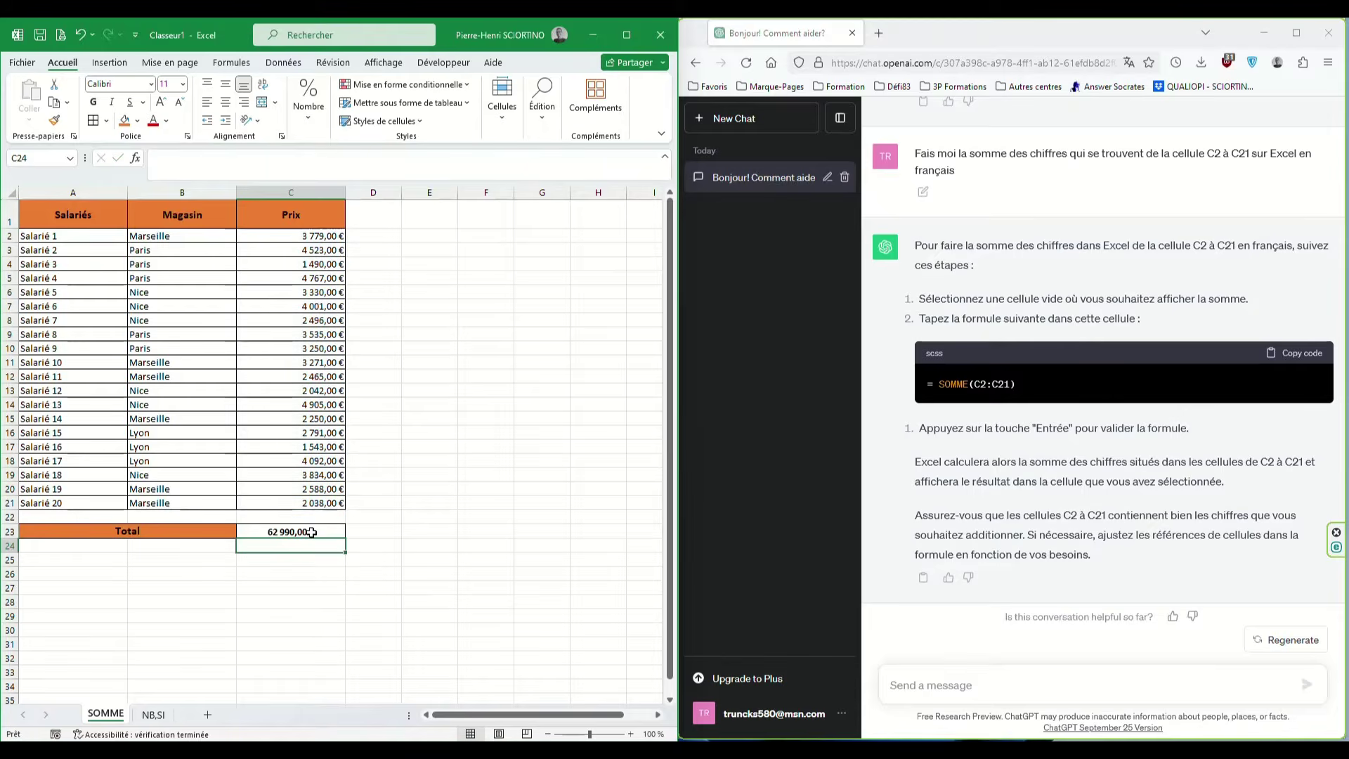
pyautogui.click(302, 532)
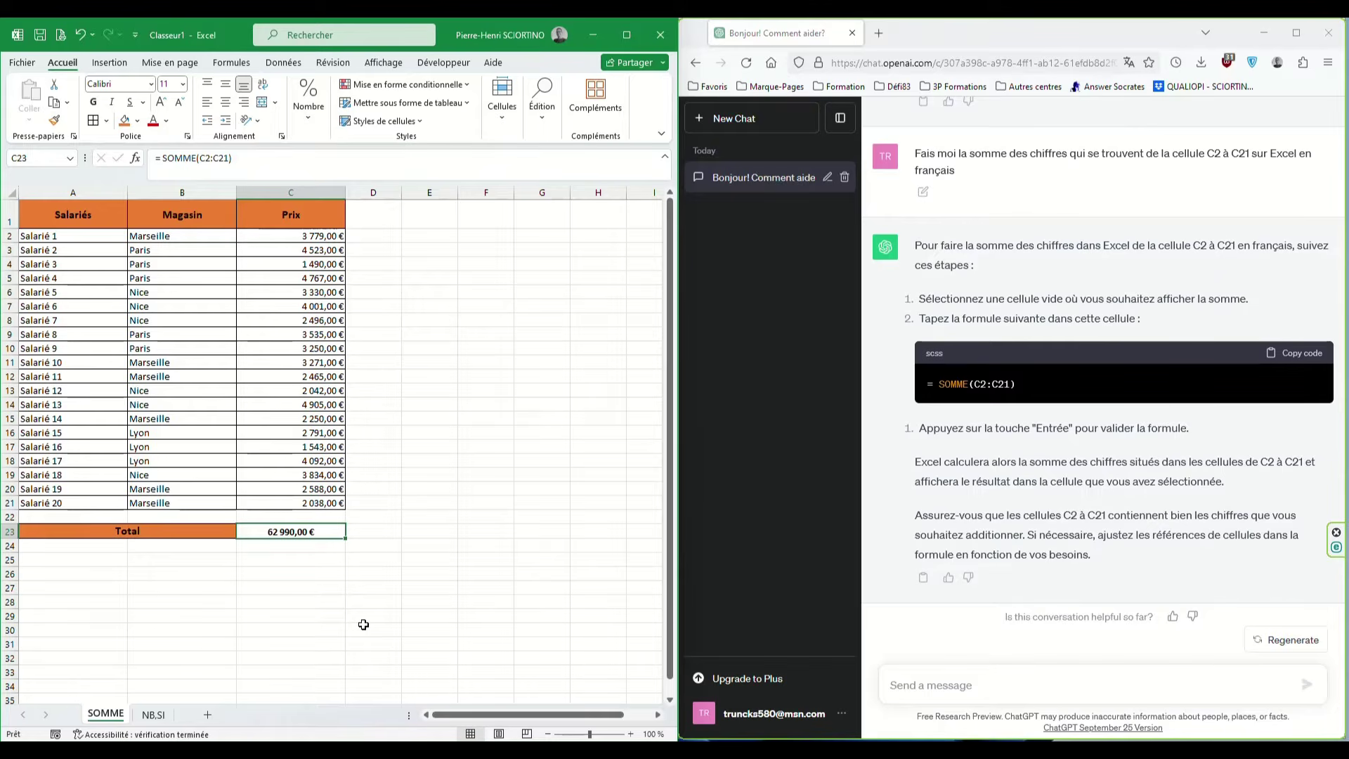
# Draft the ChatGPT message "Fais moi la somme des chiffres dans Excel en français de la cellule C2 à C21 et rajoute moi".
pyautogui.click(941, 680)
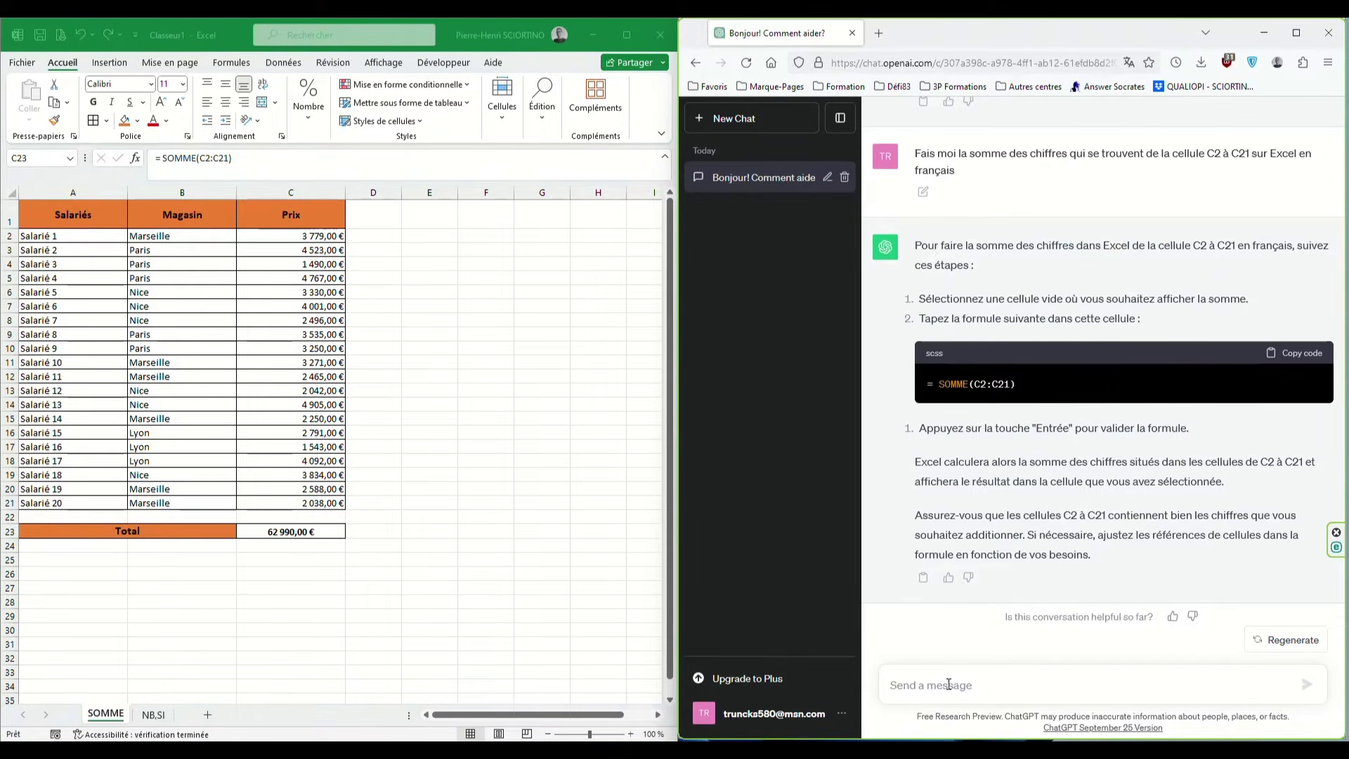
pyautogui.write('Fa')
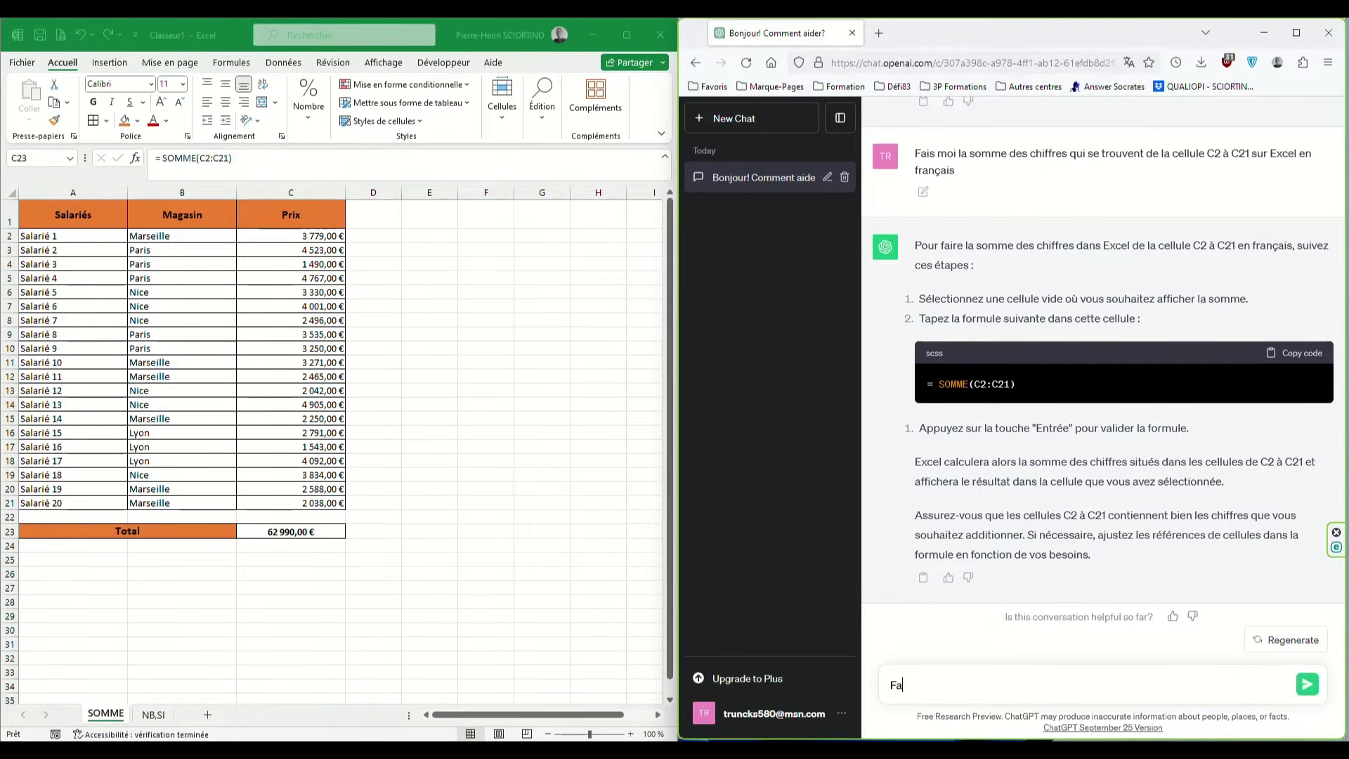
pyautogui.write('is moi la somme des chiffres dans Excel d')
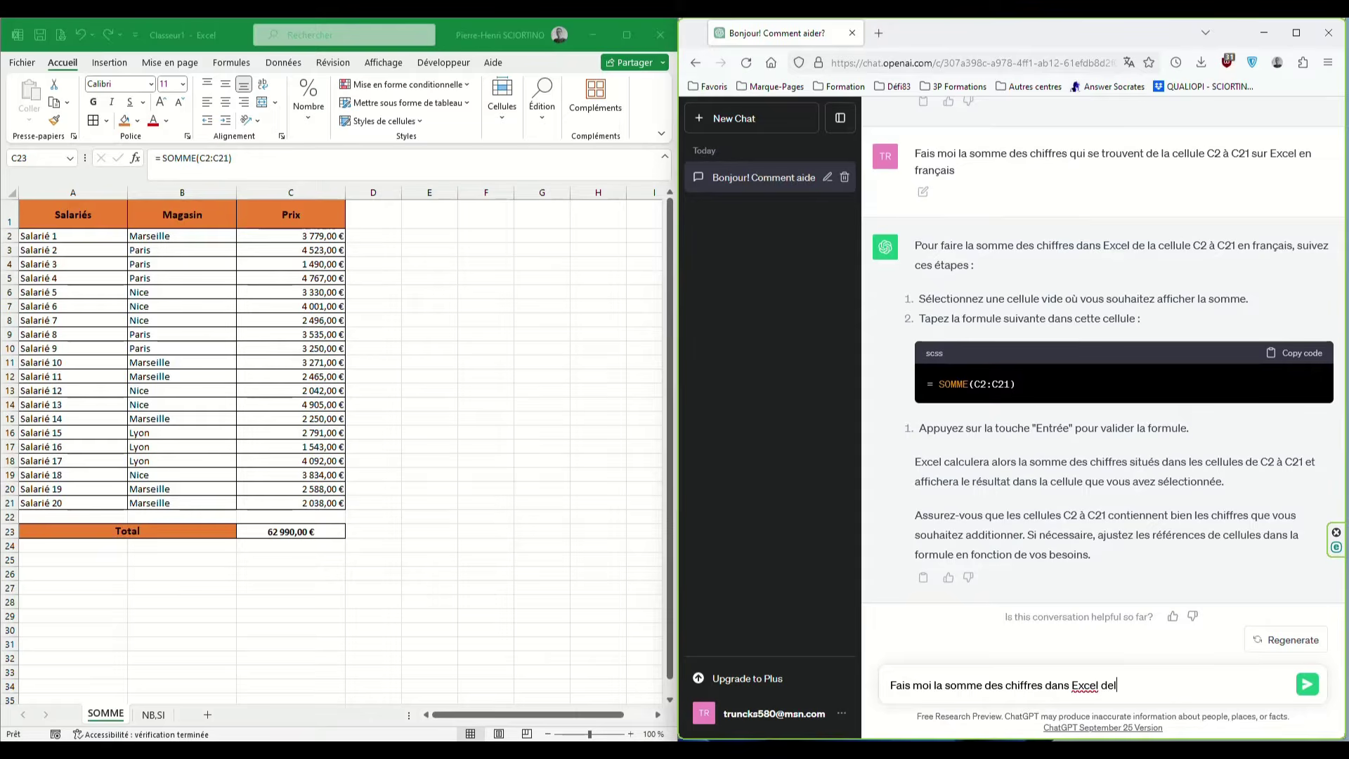
pyautogui.press('BackSpace')
pyautogui.write('en français de la cellule C2 à C2')
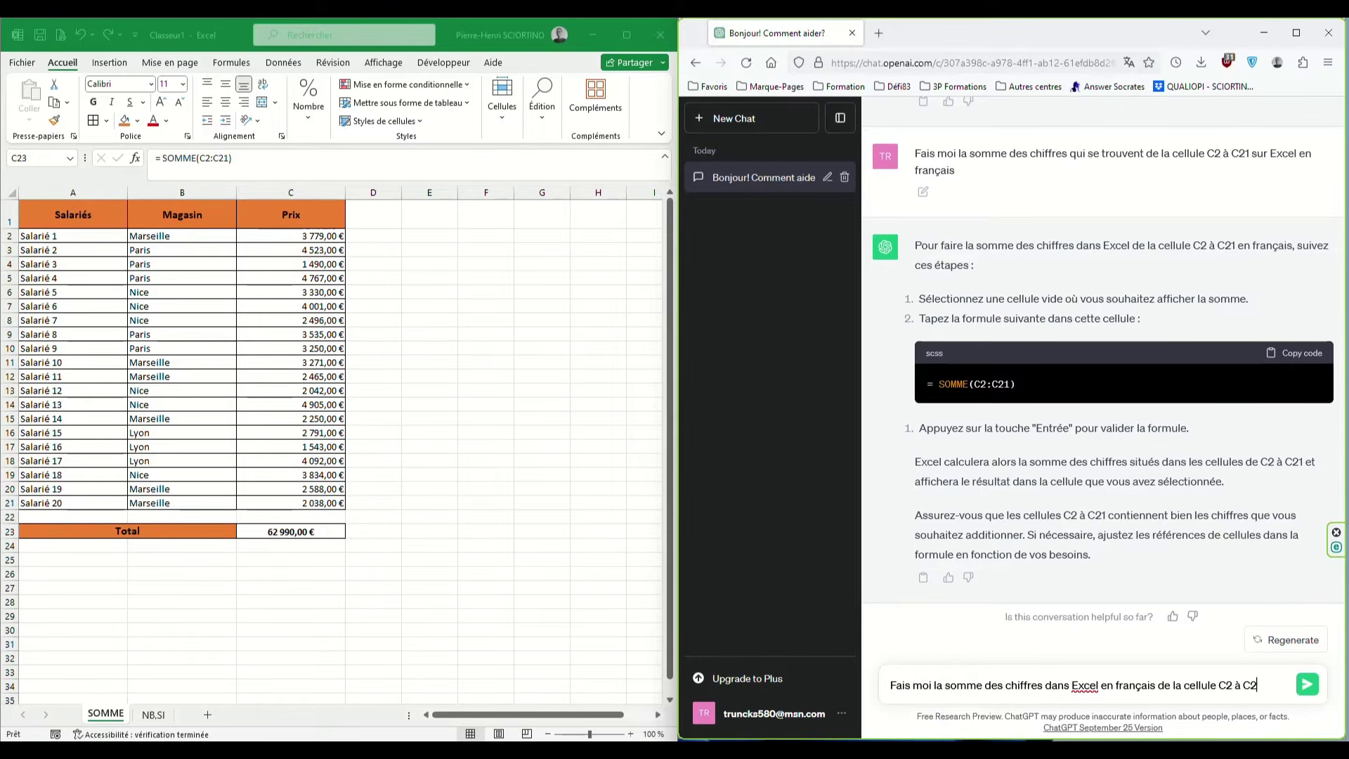
pyautogui.write('1 et rajoute moi')
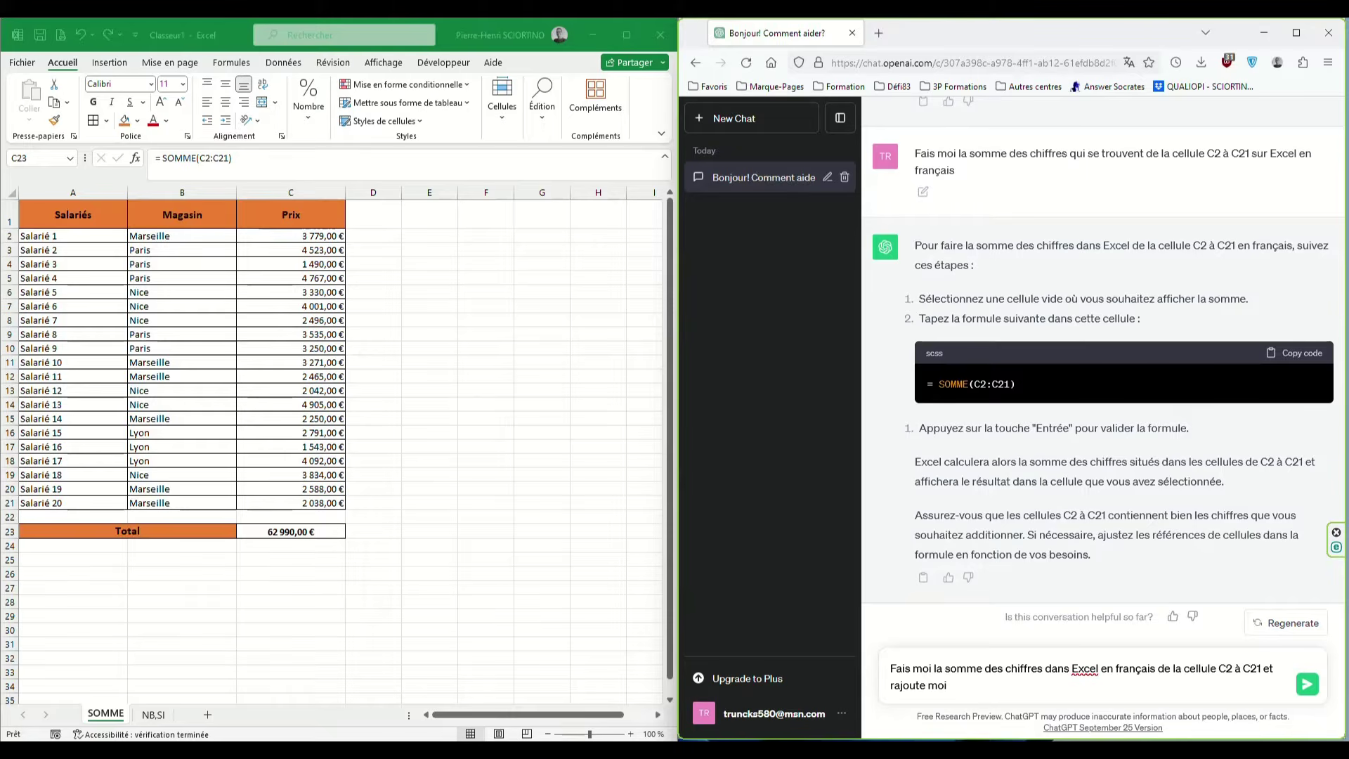
# Replace the draft's ending "rajoute moi" so it reads "et enleve 23% du total", and send the request to ChatGPT.
pyautogui.press('BackSpace')
pyautogui.press('BackSpace')
pyautogui.press('BackSpace')
pyautogui.press('BackSpace')
pyautogui.press('BackSpace')
pyautogui.press('BackSpace')
pyautogui.press('BackSpace')
pyautogui.press('BackSpace')
pyautogui.press('BackSpace')
pyautogui.press('BackSpace')
pyautogui.press('BackSpace')
pyautogui.press('BackSpace')
pyautogui.press('BackSpace')
pyautogui.press('BackSpace')
pyautogui.press('BackSpace')
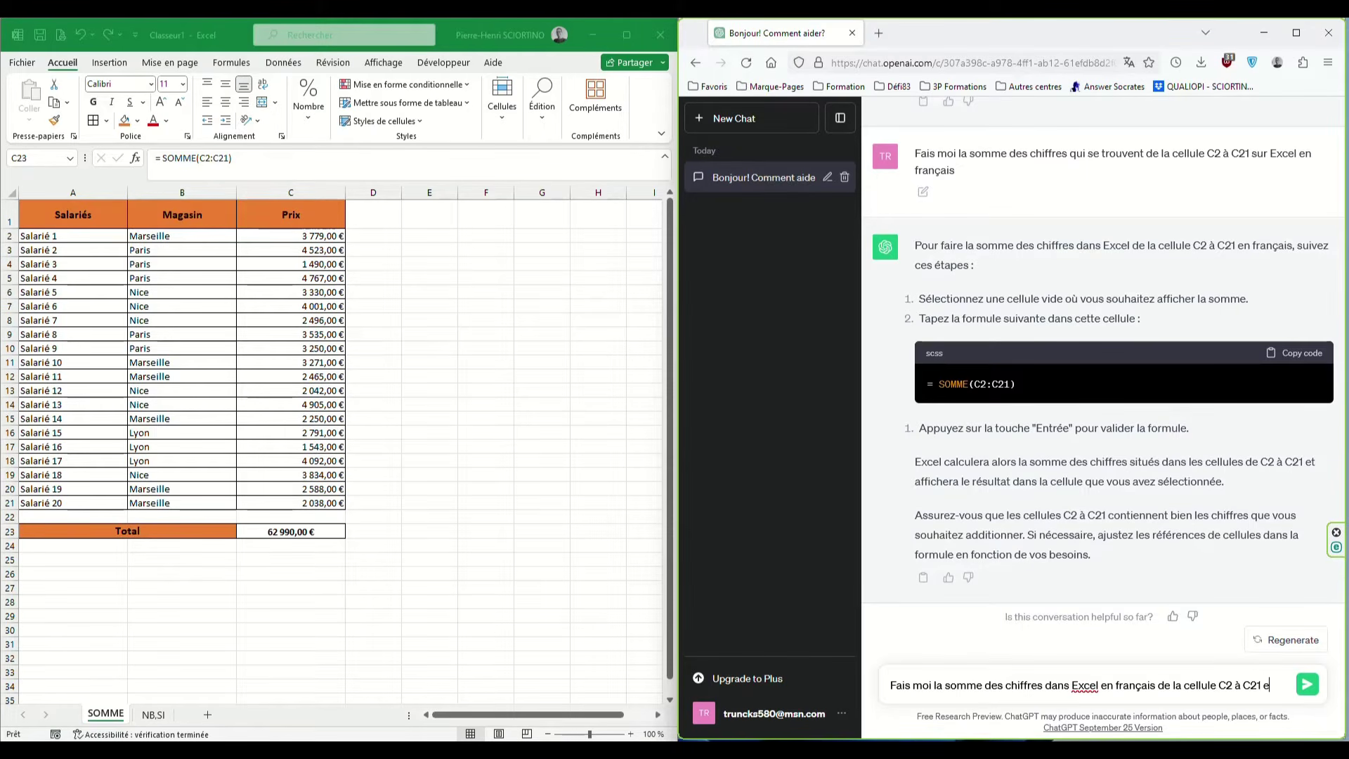
pyautogui.write('et enleve ')
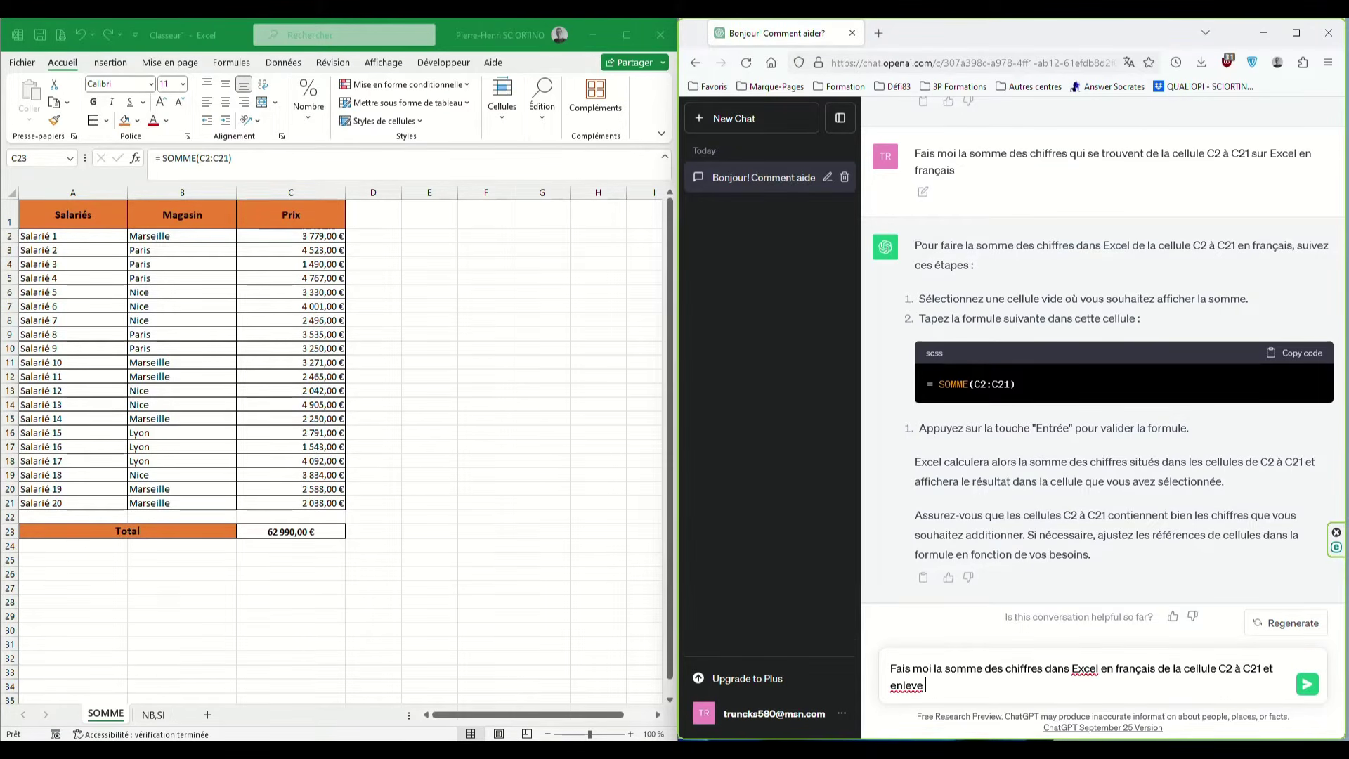
pyautogui.write('23% du total')
pyautogui.press('Return')
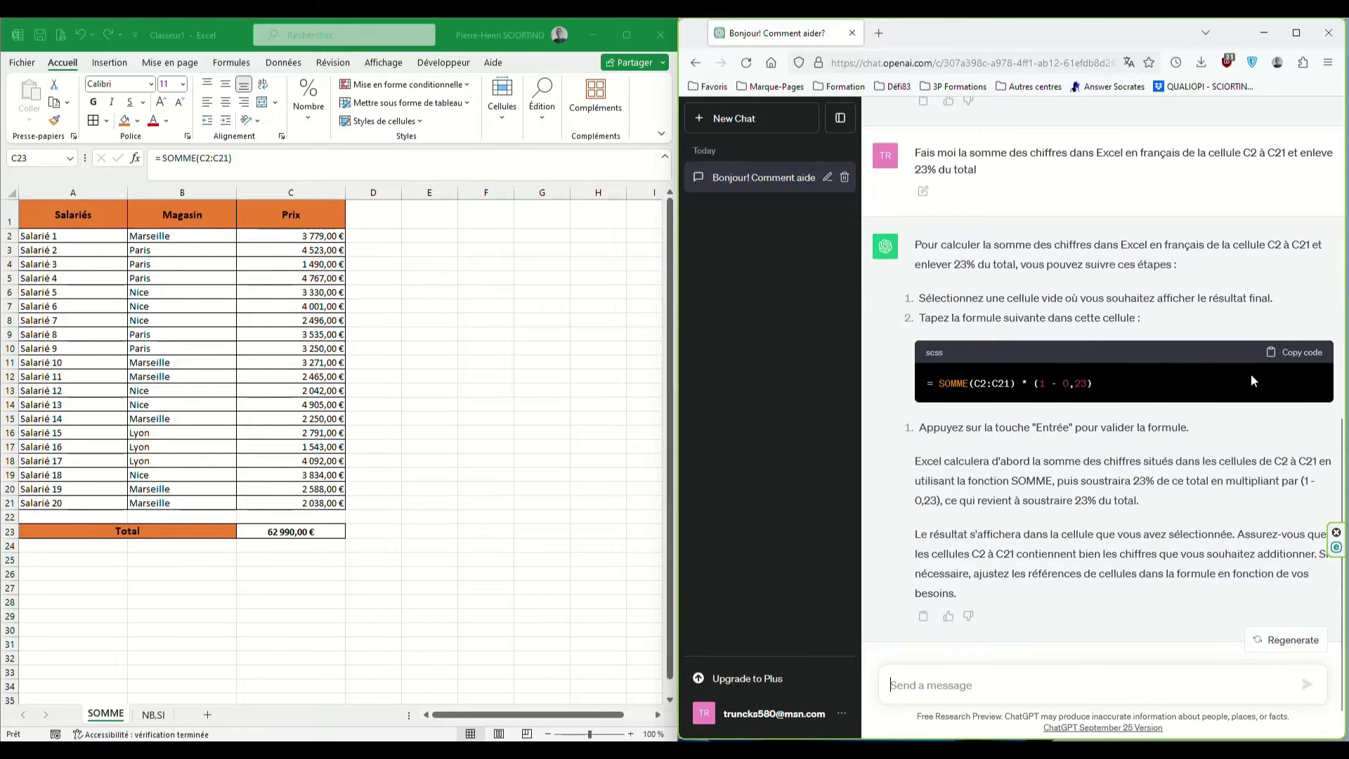
# Copy ChatGPT's new formula and replace the total formula in C23 with = SOMME(C2:C21)*(1- 0,23).
pyautogui.scroll(-1, 1309, 356)
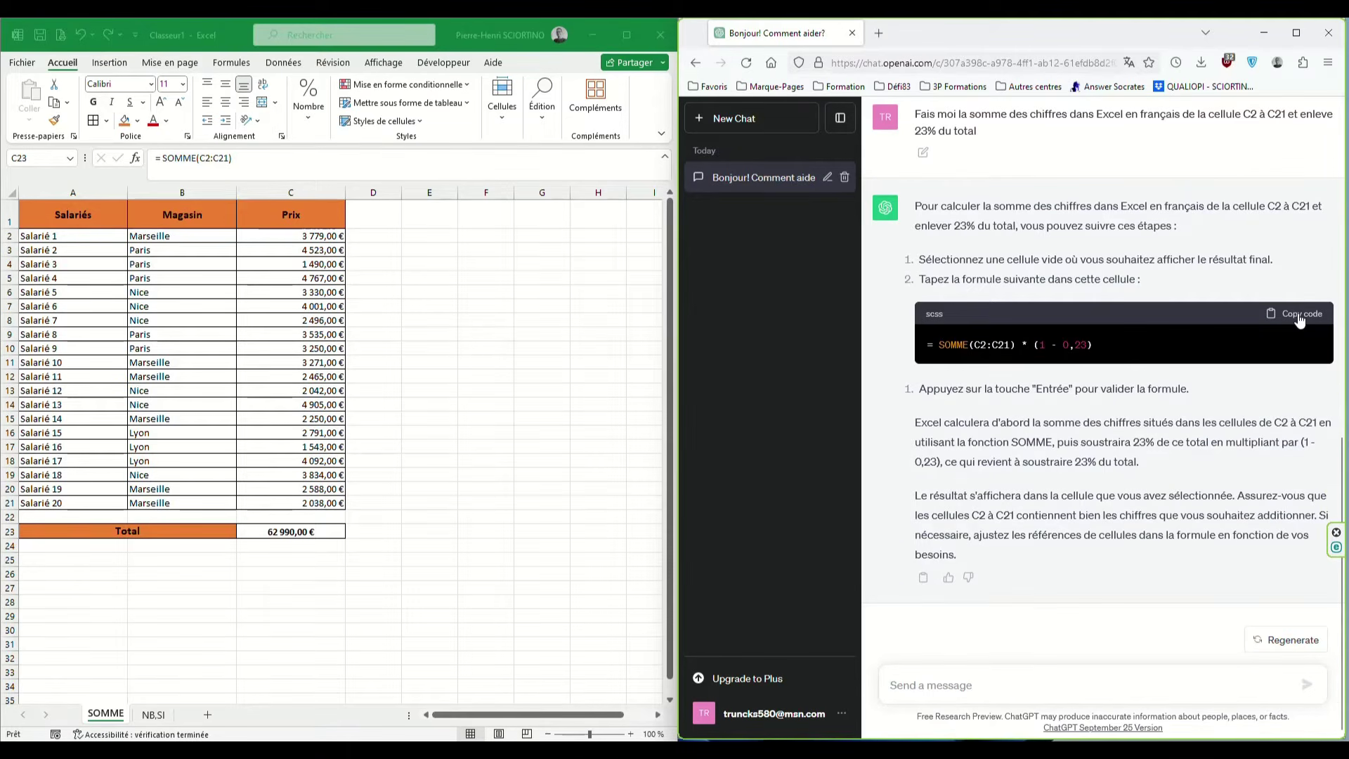
pyautogui.click(1300, 320)
pyautogui.click(322, 532)
pyautogui.doubleClick(321, 533)
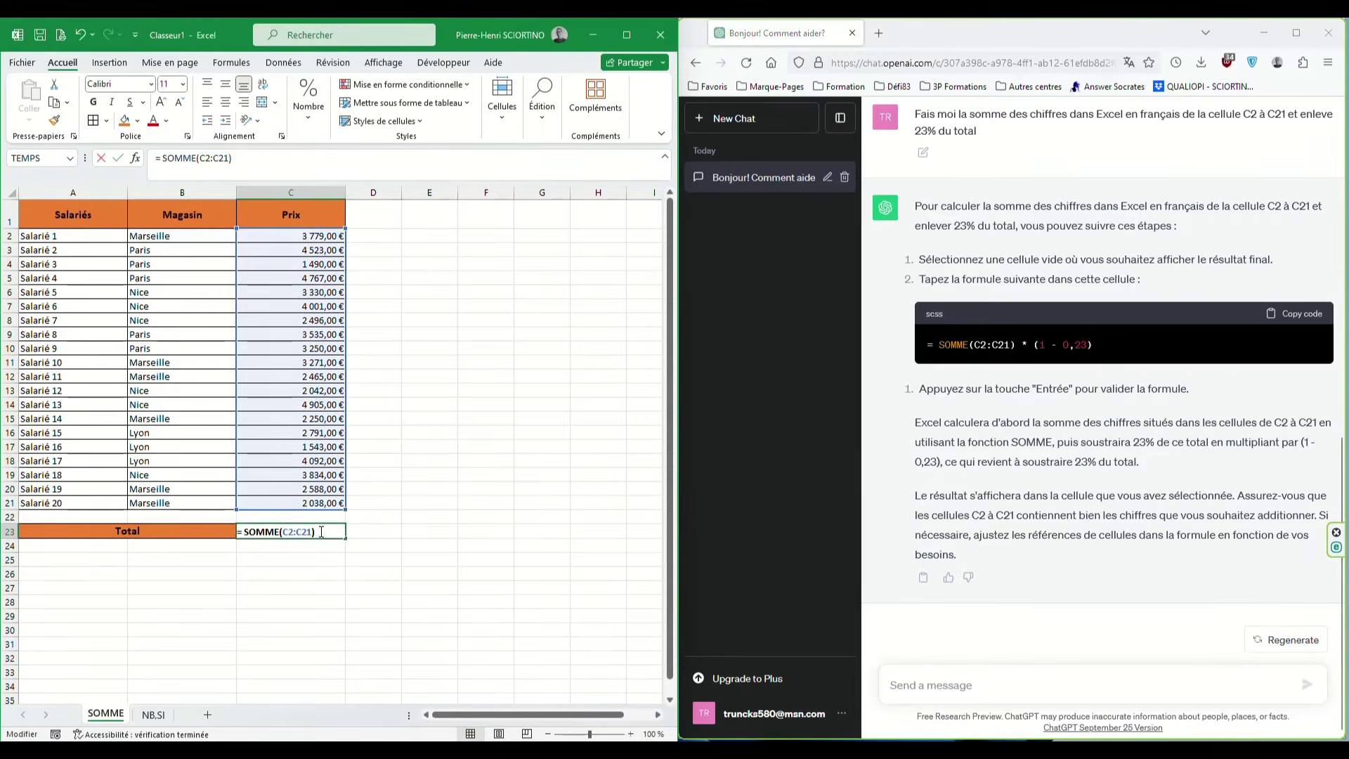
pyautogui.moveTo(316, 532); pyautogui.dragTo(236, 540)
pyautogui.write('* (1 - 0,23)')
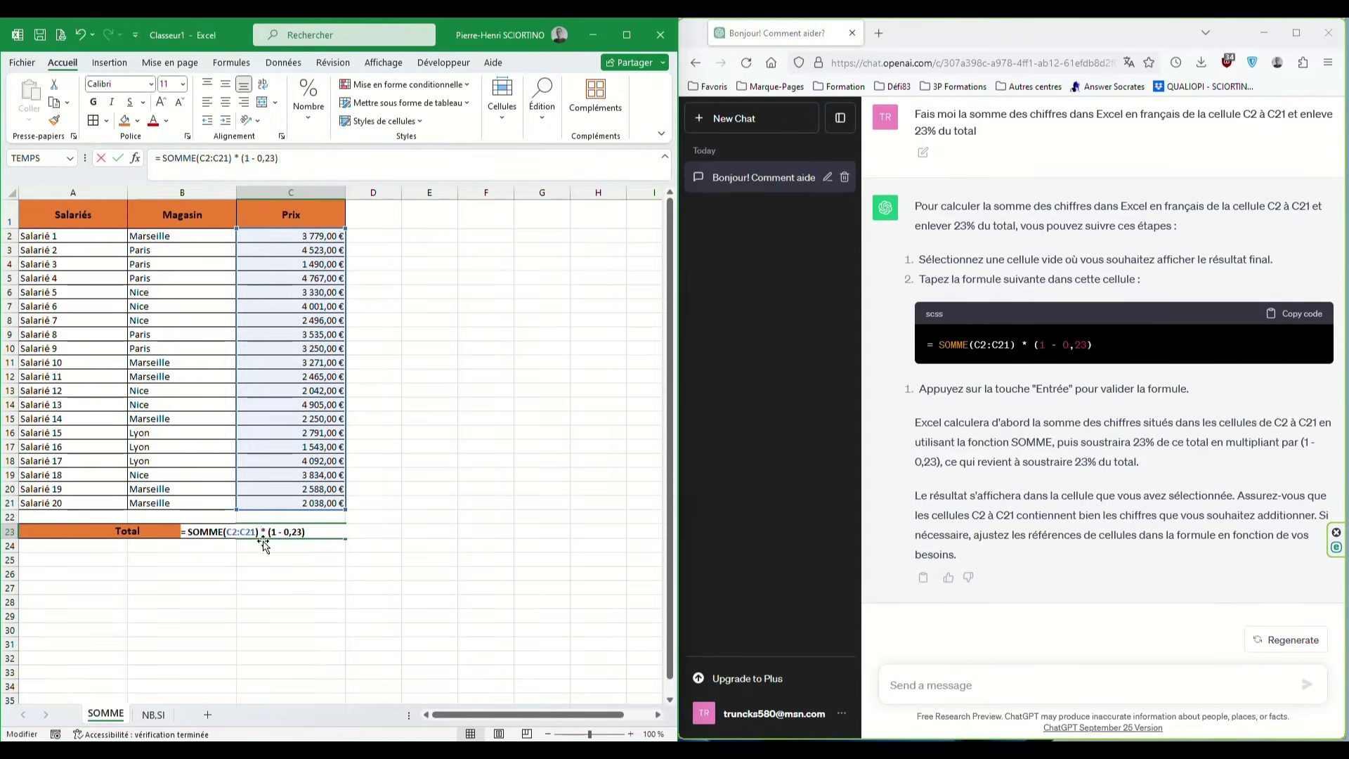
pyautogui.press('BackSpace')
pyautogui.press('BackSpace')
pyautogui.press('BackSpace')
pyautogui.press('Return')
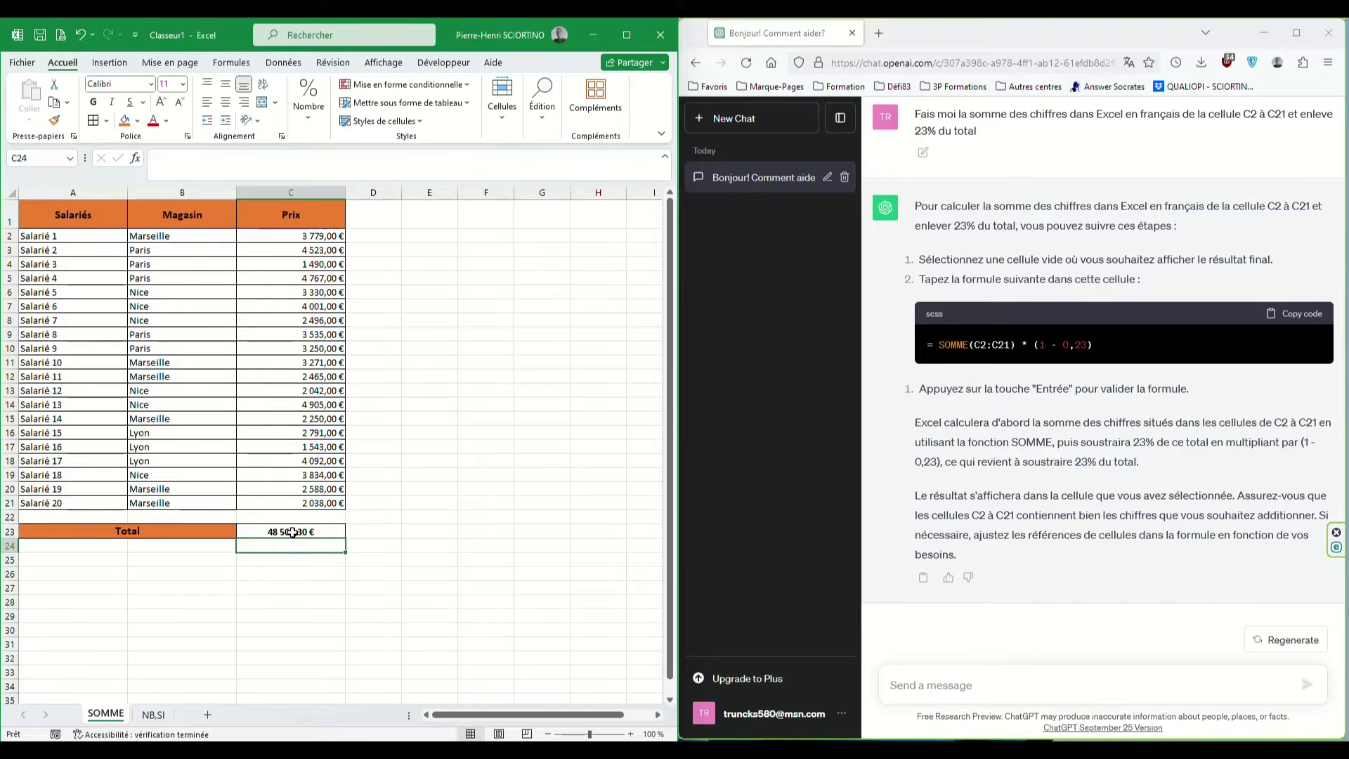
pyautogui.click(267, 533)
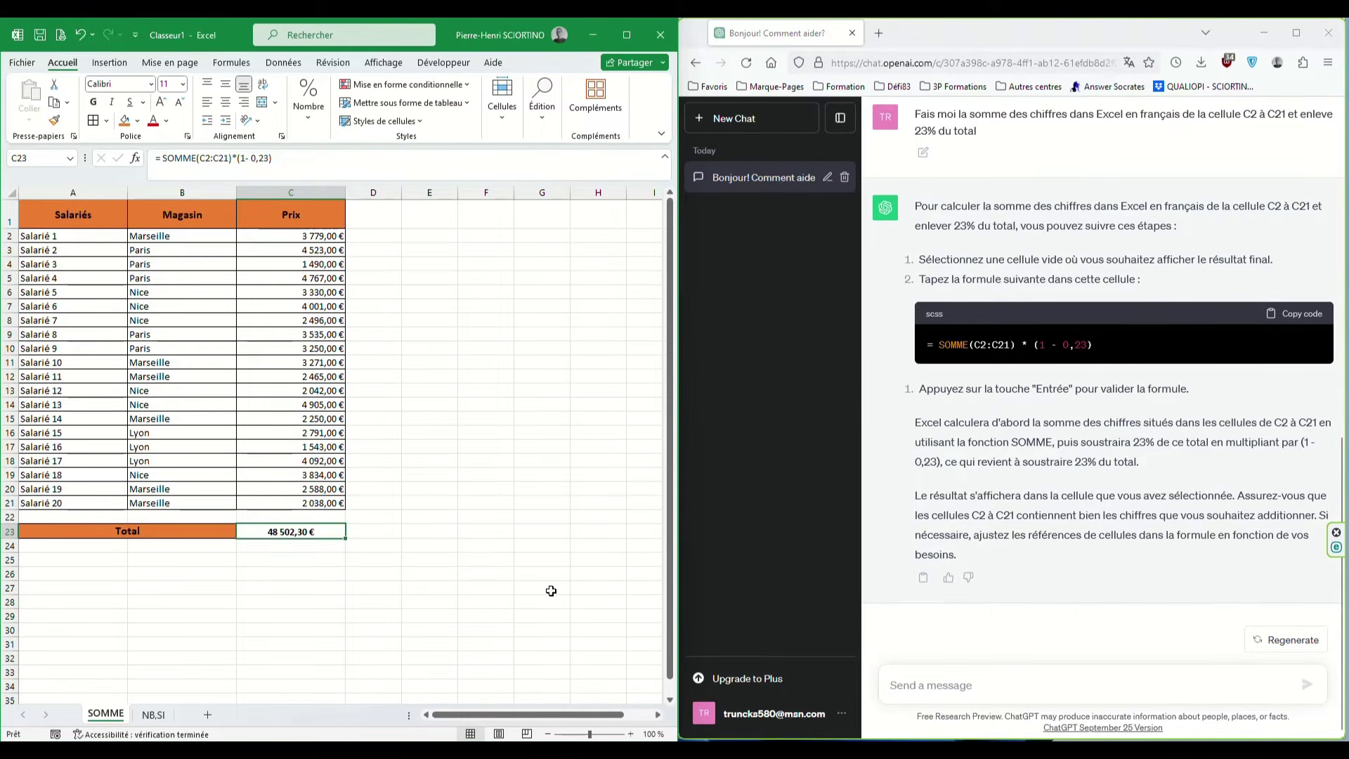
# Open the NB.SI sheet and review the NB salariés Marseille cell, the Prix values in C2:C21 and the Magasin column.
pyautogui.click(154, 715)
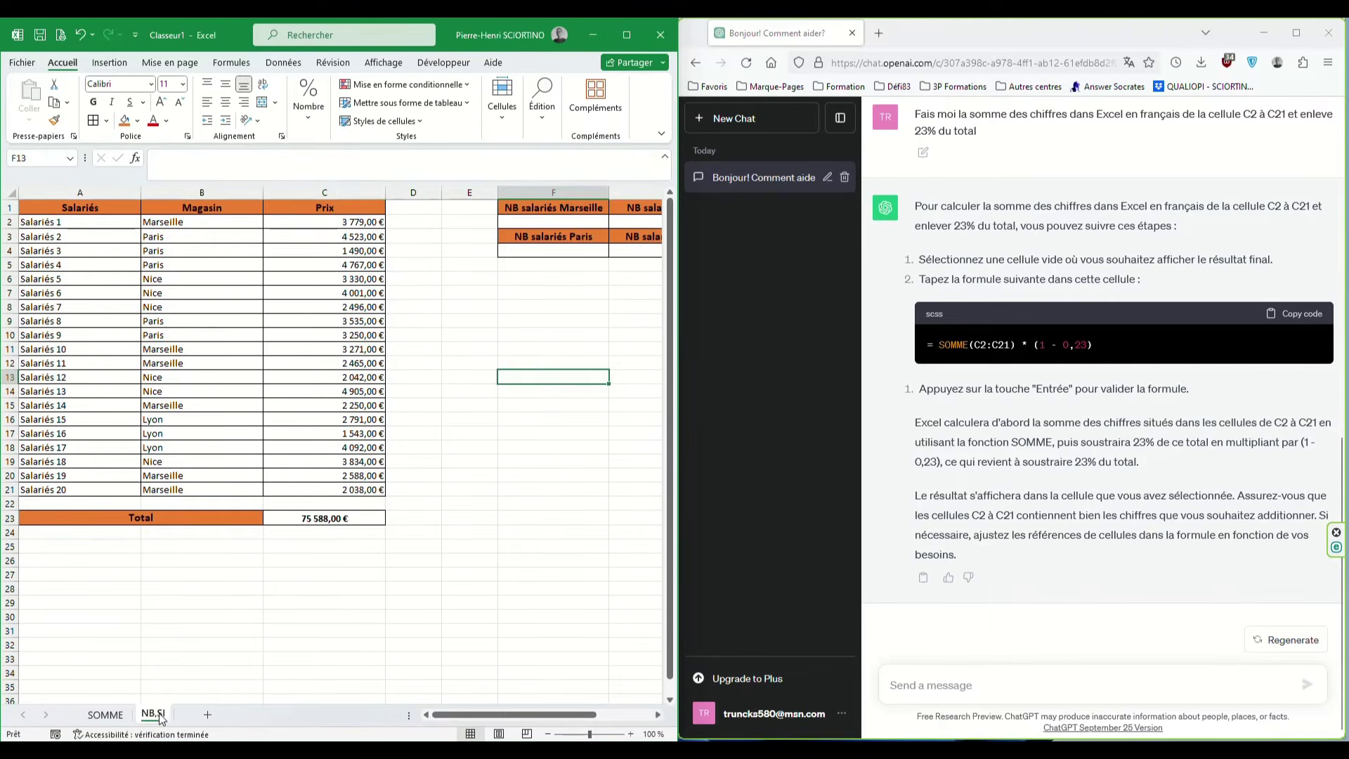
pyautogui.click(376, 602)
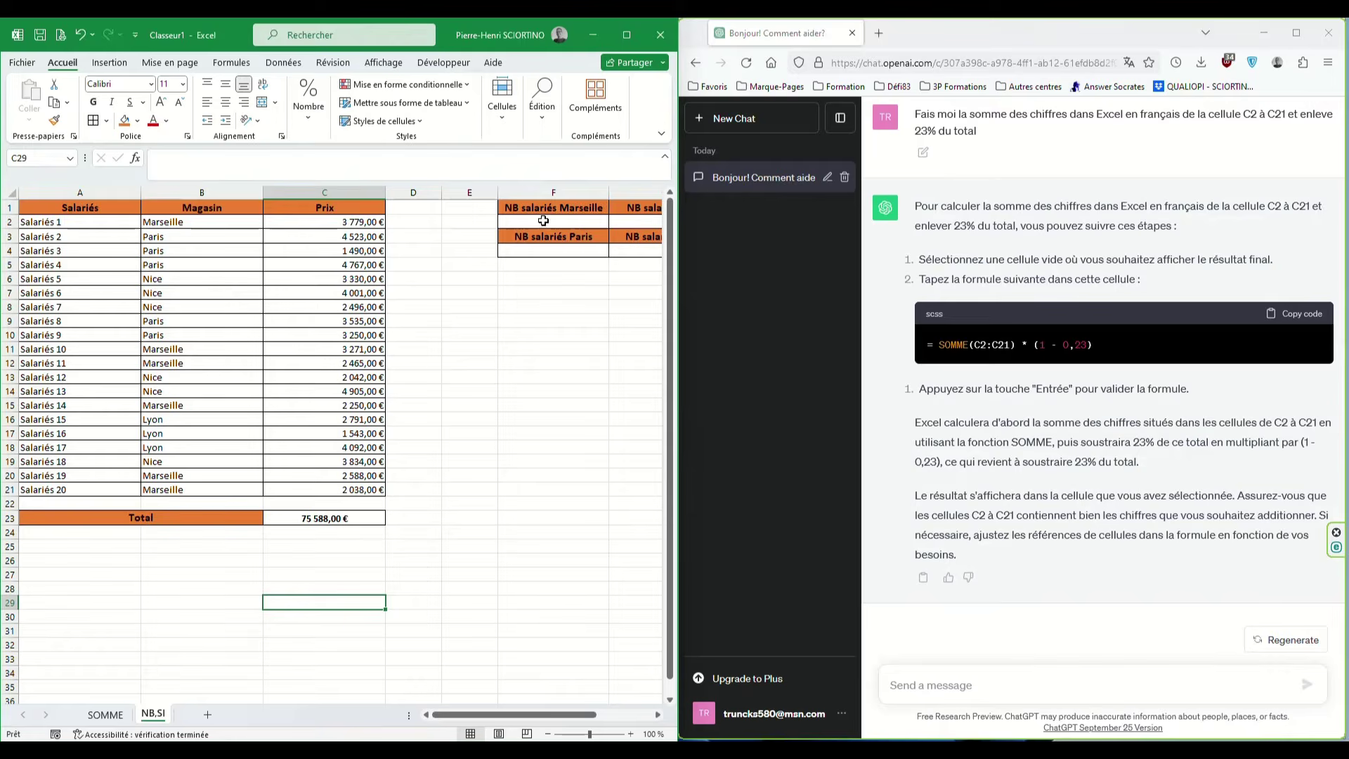
pyautogui.click(542, 222)
pyautogui.moveTo(324, 223); pyautogui.dragTo(325, 499)
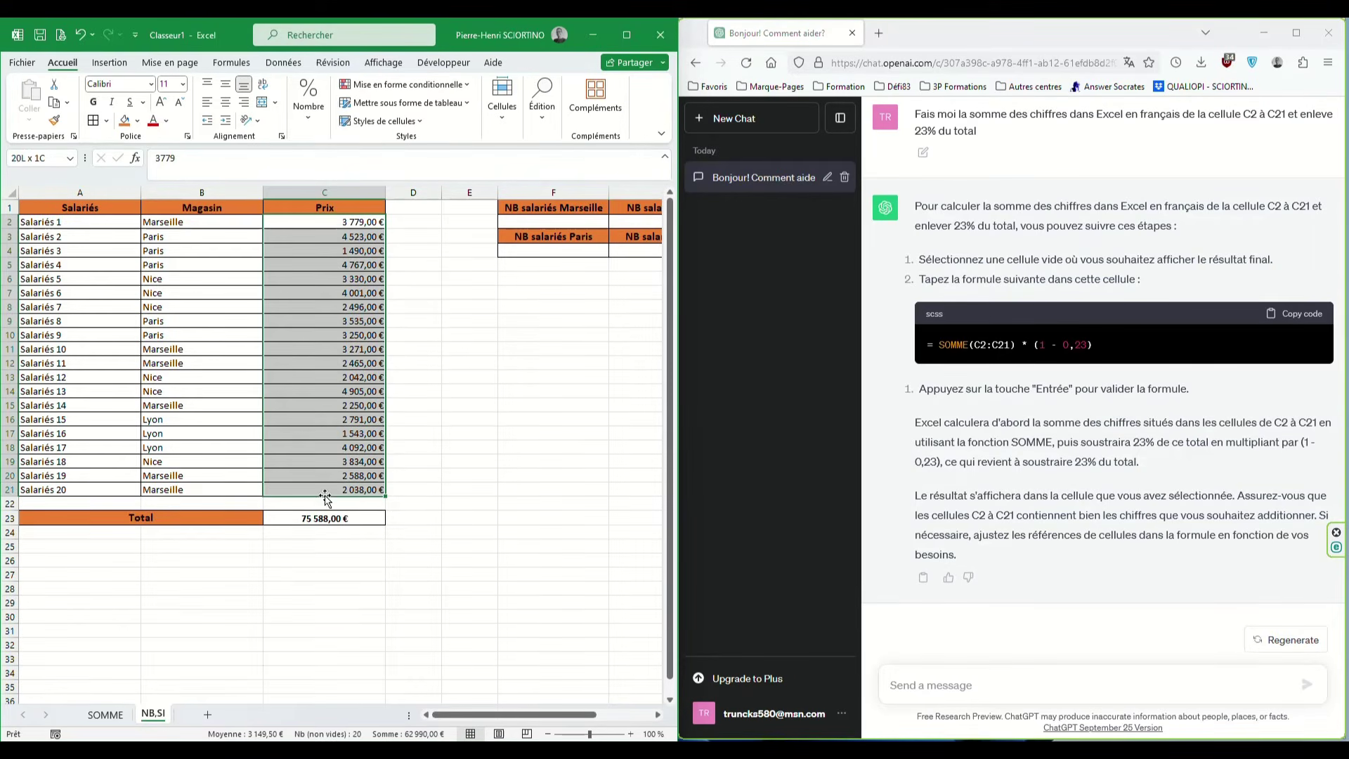
pyautogui.click(355, 560)
pyautogui.moveTo(219, 225); pyautogui.dragTo(220, 459)
pyautogui.click(202, 305)
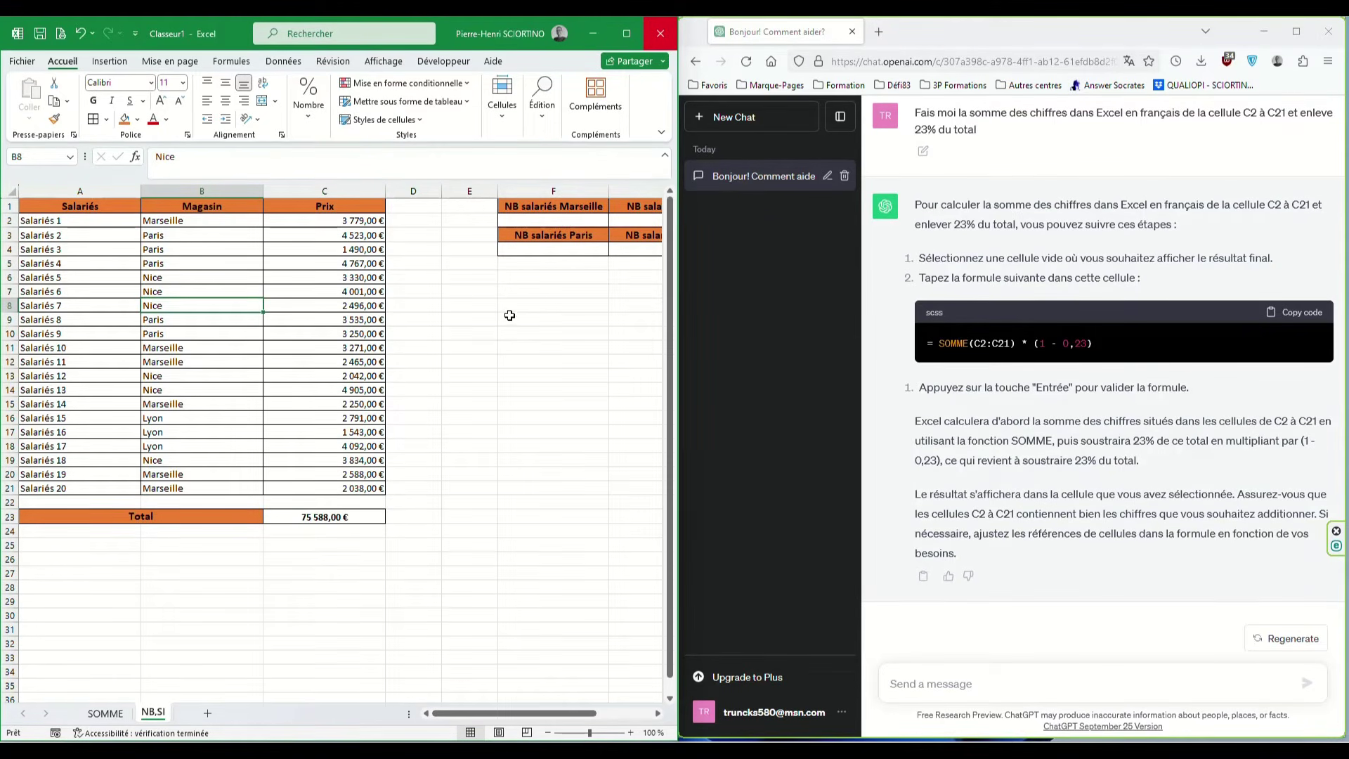
pyautogui.click(217, 223)
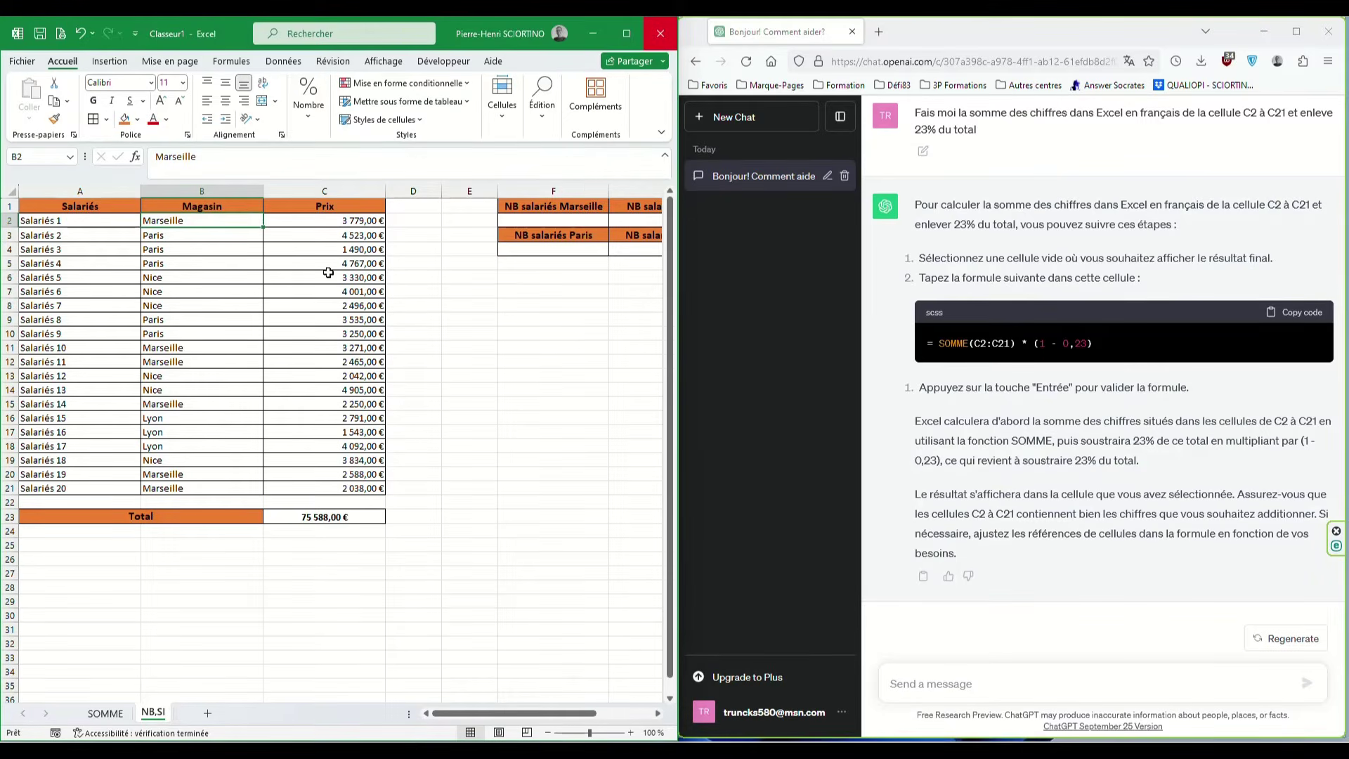
# Ask ChatGPT "Sur Excel en français, compte moi combien il y a de salariés a Marseille dans les cellules B2 à B21".
pyautogui.click(969, 683)
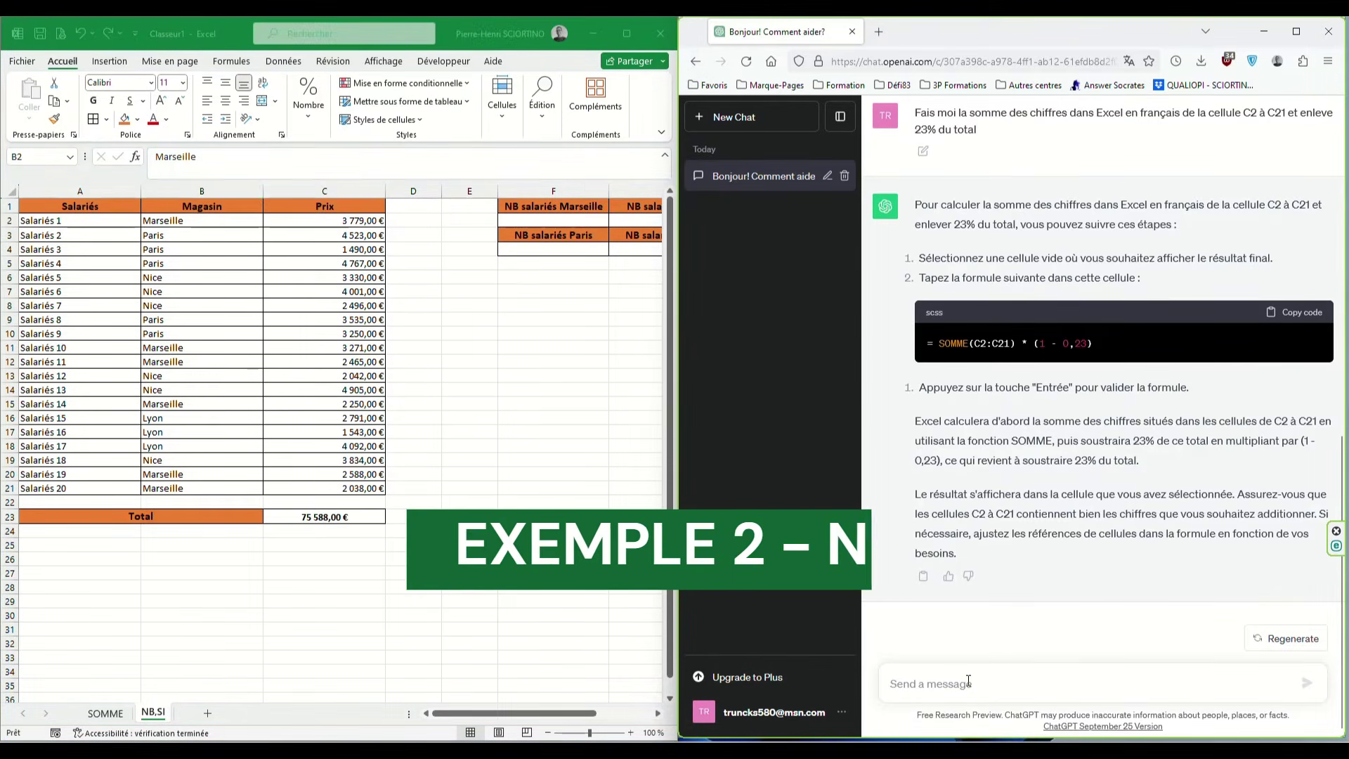
pyautogui.write('Sur ')
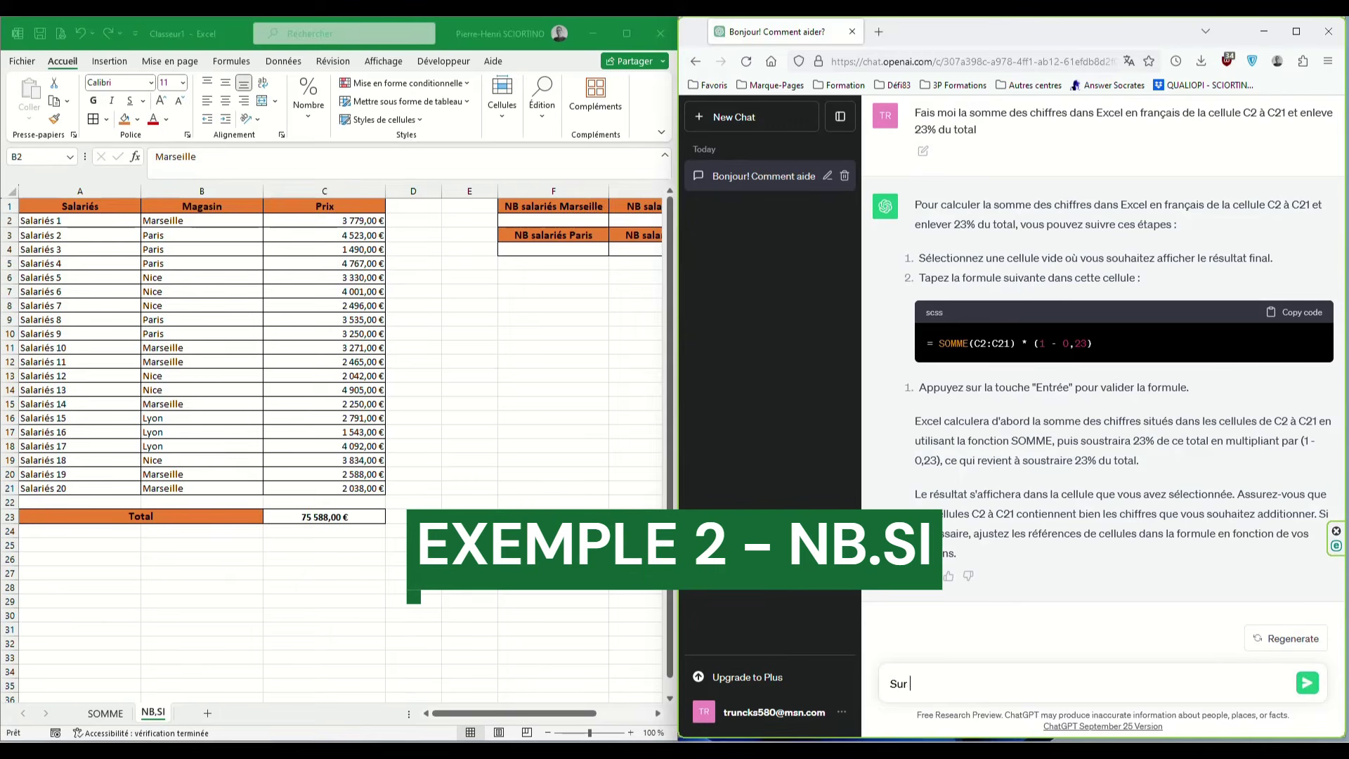
pyautogui.write('Excel en français, ')
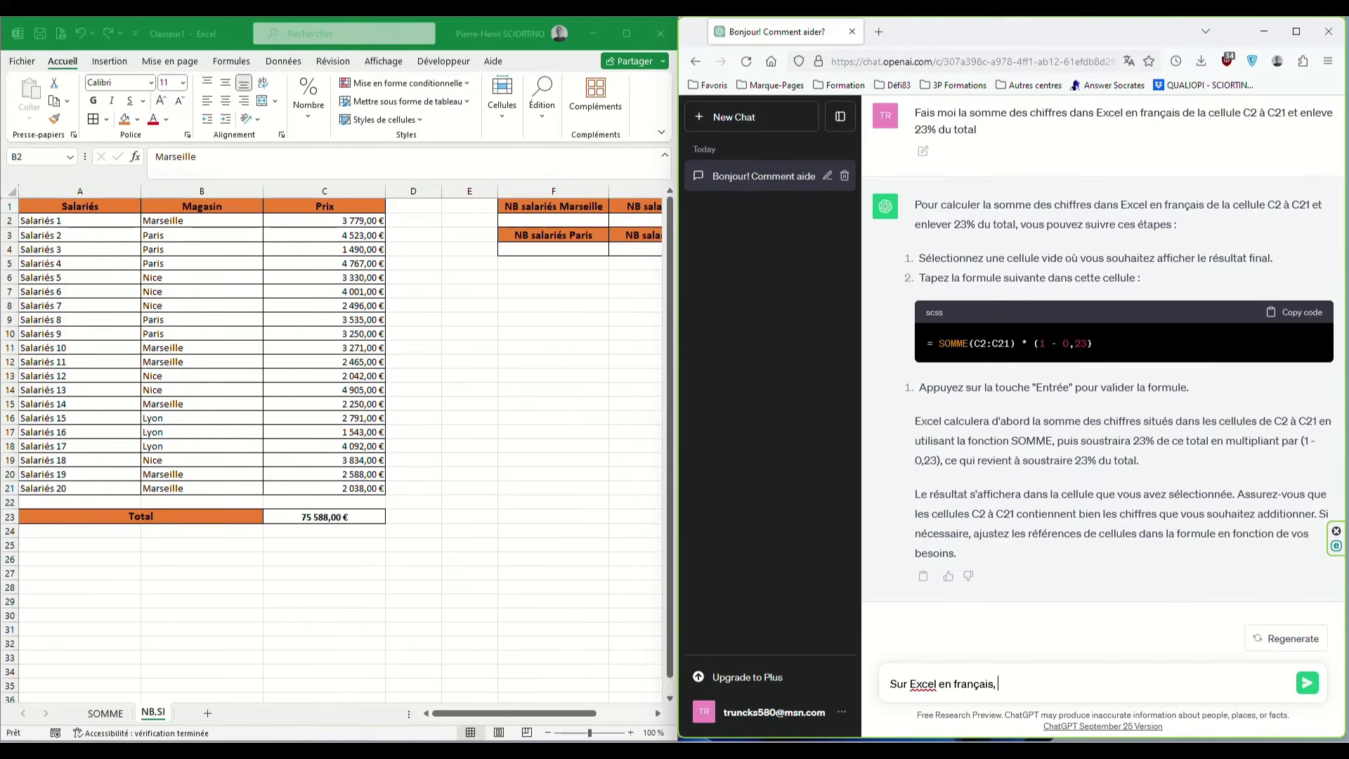
pyautogui.write('compte moi combien il y a de salariés a')
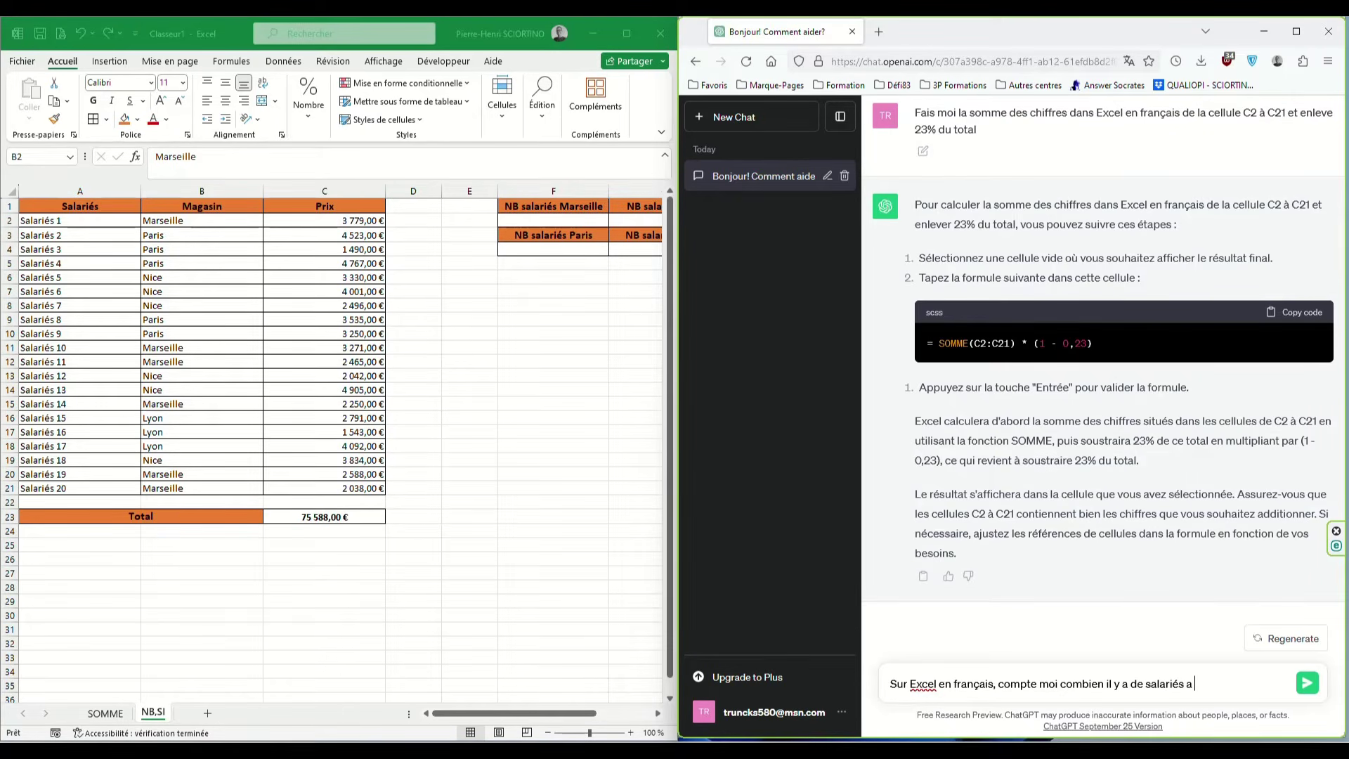
pyautogui.write(' Marseille dans les cellule')
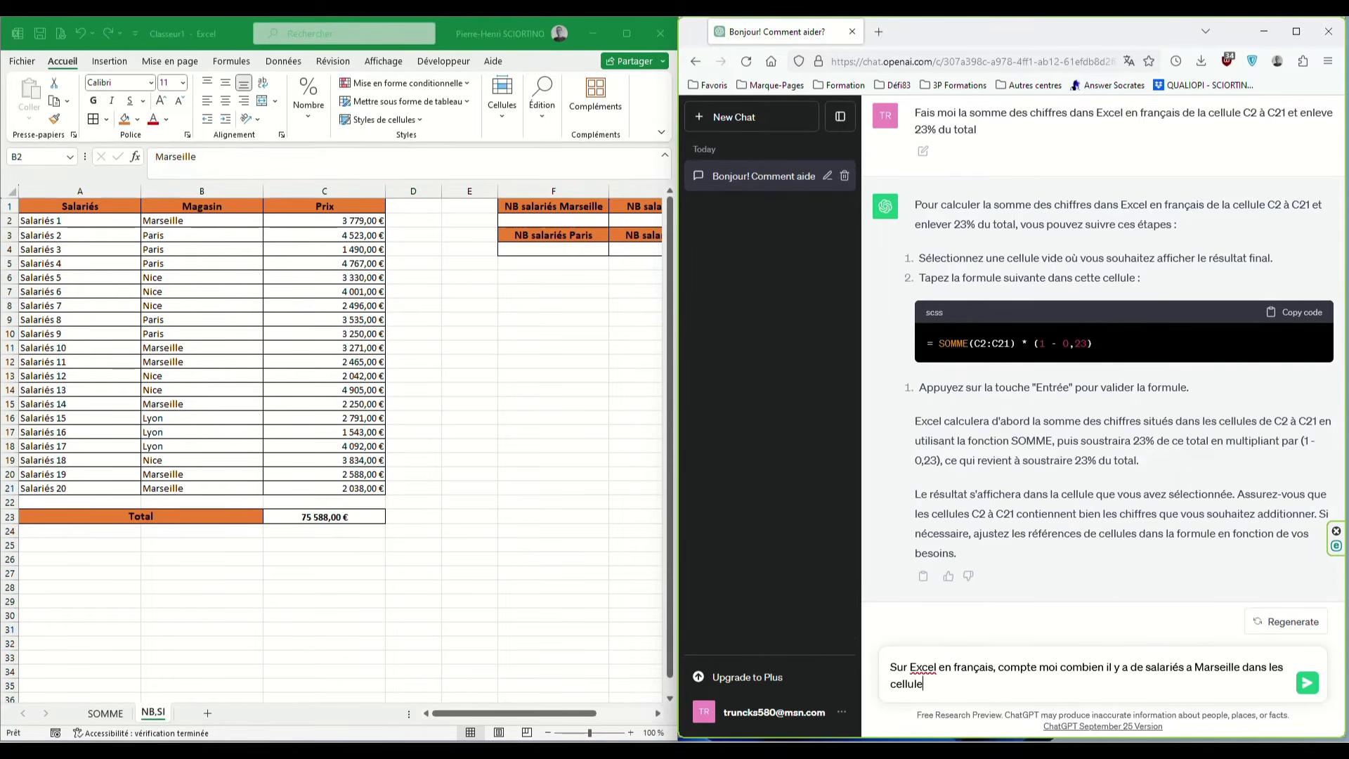
pyautogui.write('s B2 à B21')
pyautogui.press('Return')
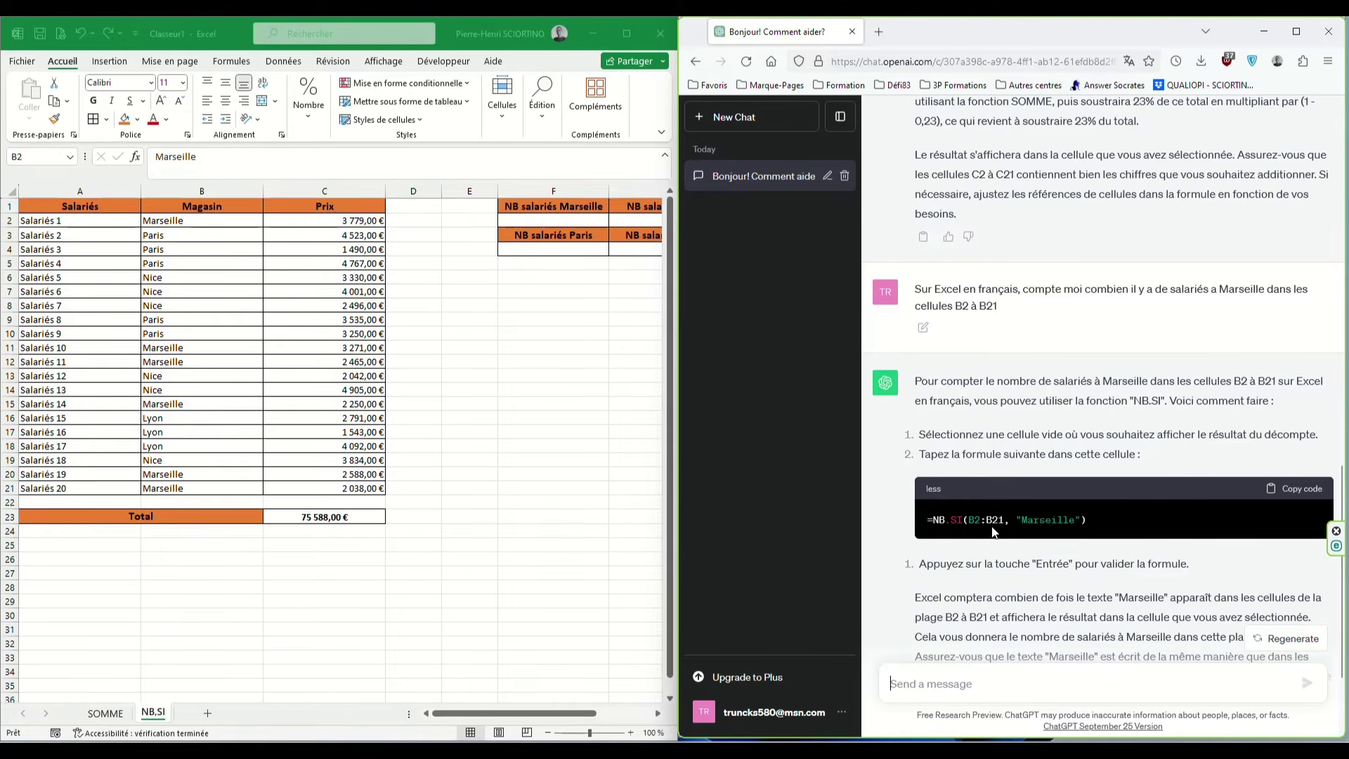
pyautogui.moveTo(1006, 525); pyautogui.dragTo(1006, 530)
pyautogui.scroll(-3, 1006, 527)
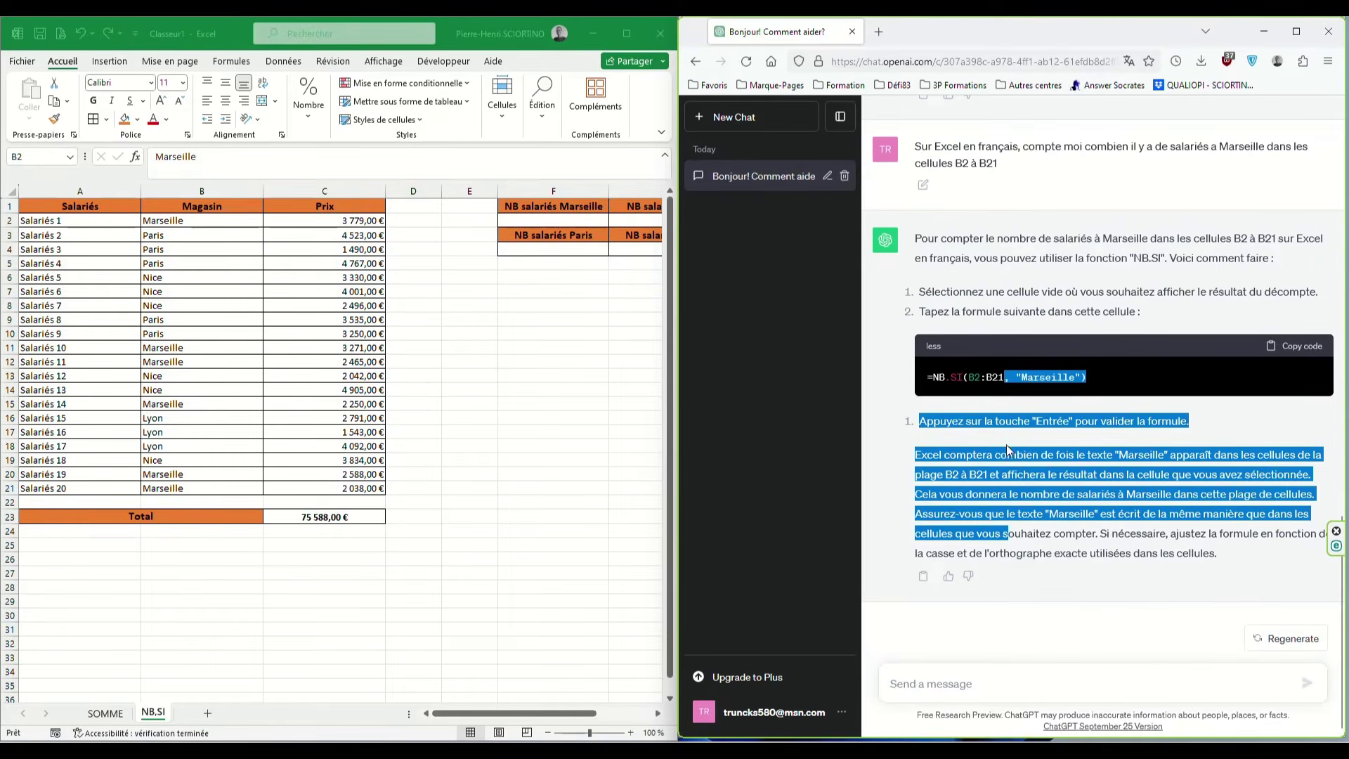
pyautogui.click(1010, 411)
pyautogui.click(1310, 349)
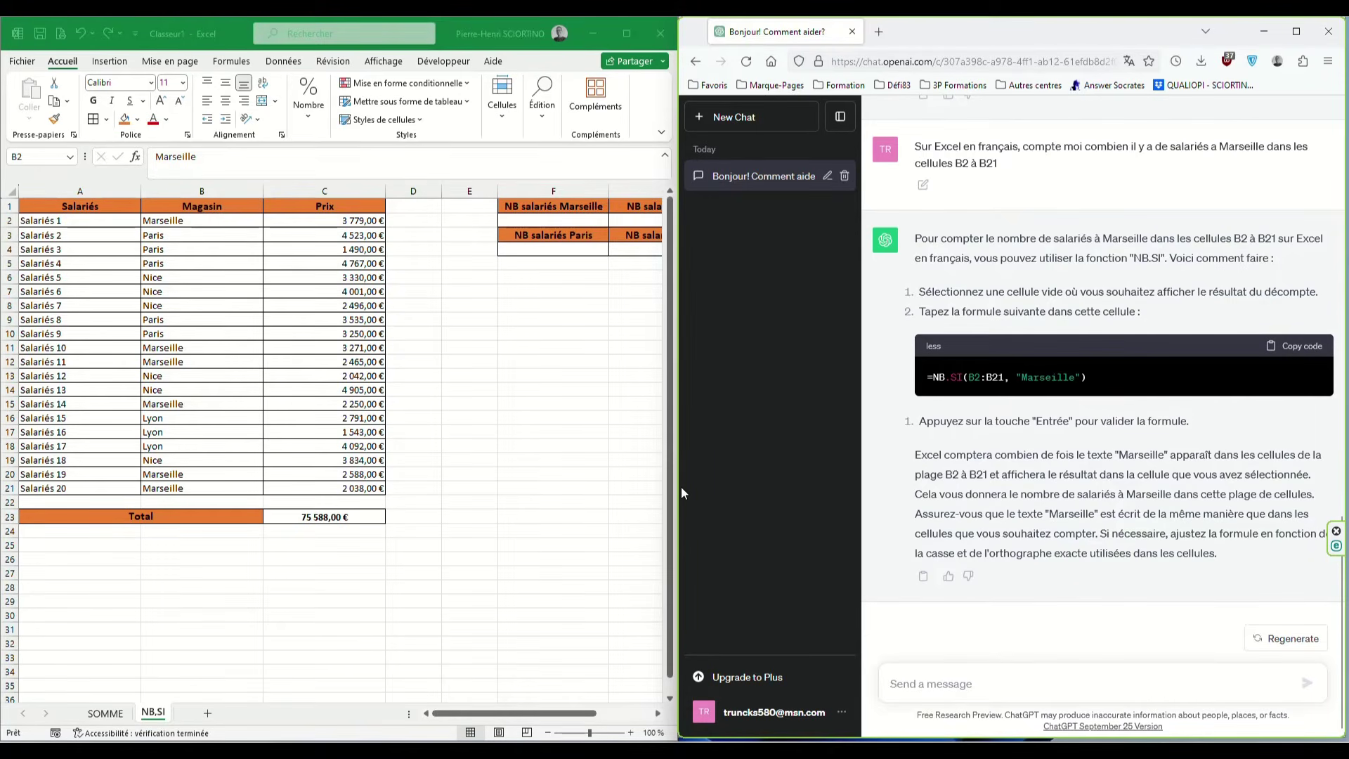
pyautogui.hotkey('alt', 'Tab')
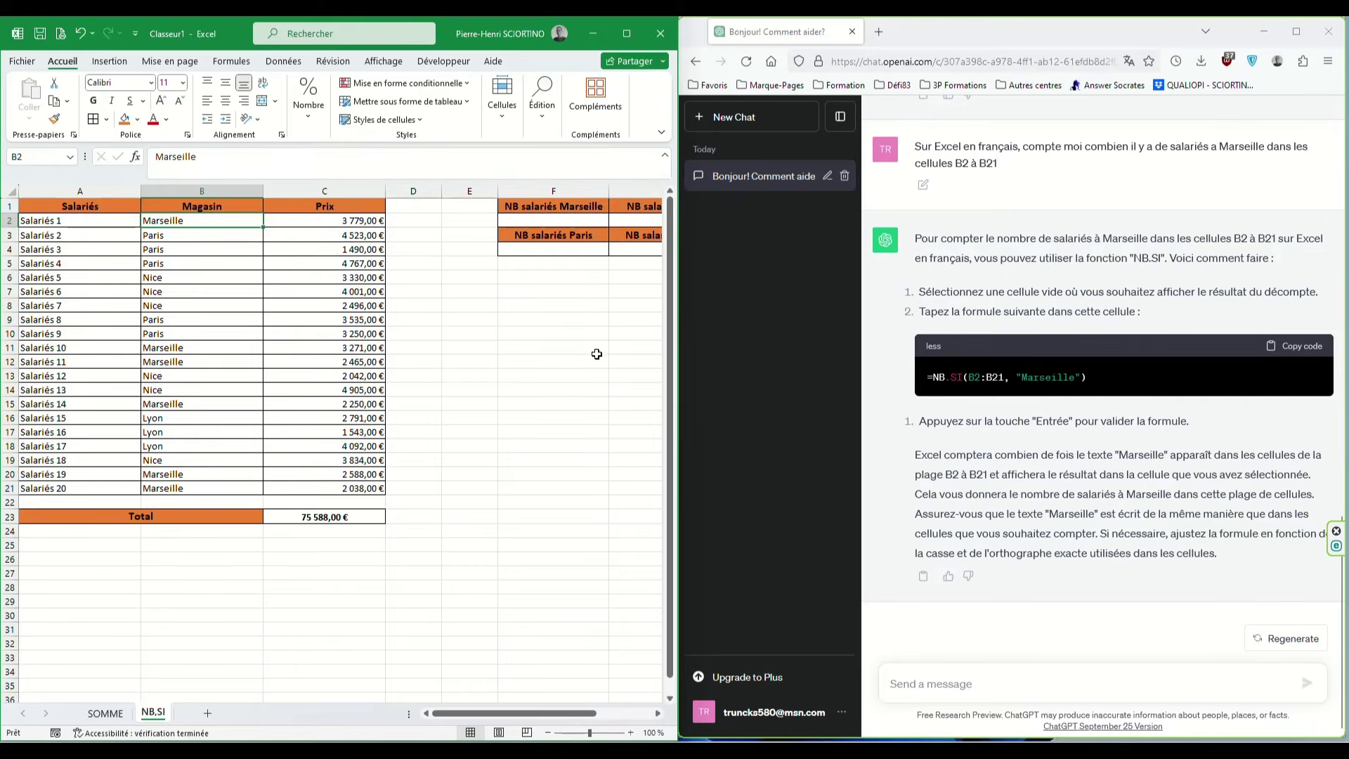
pyautogui.click(560, 219)
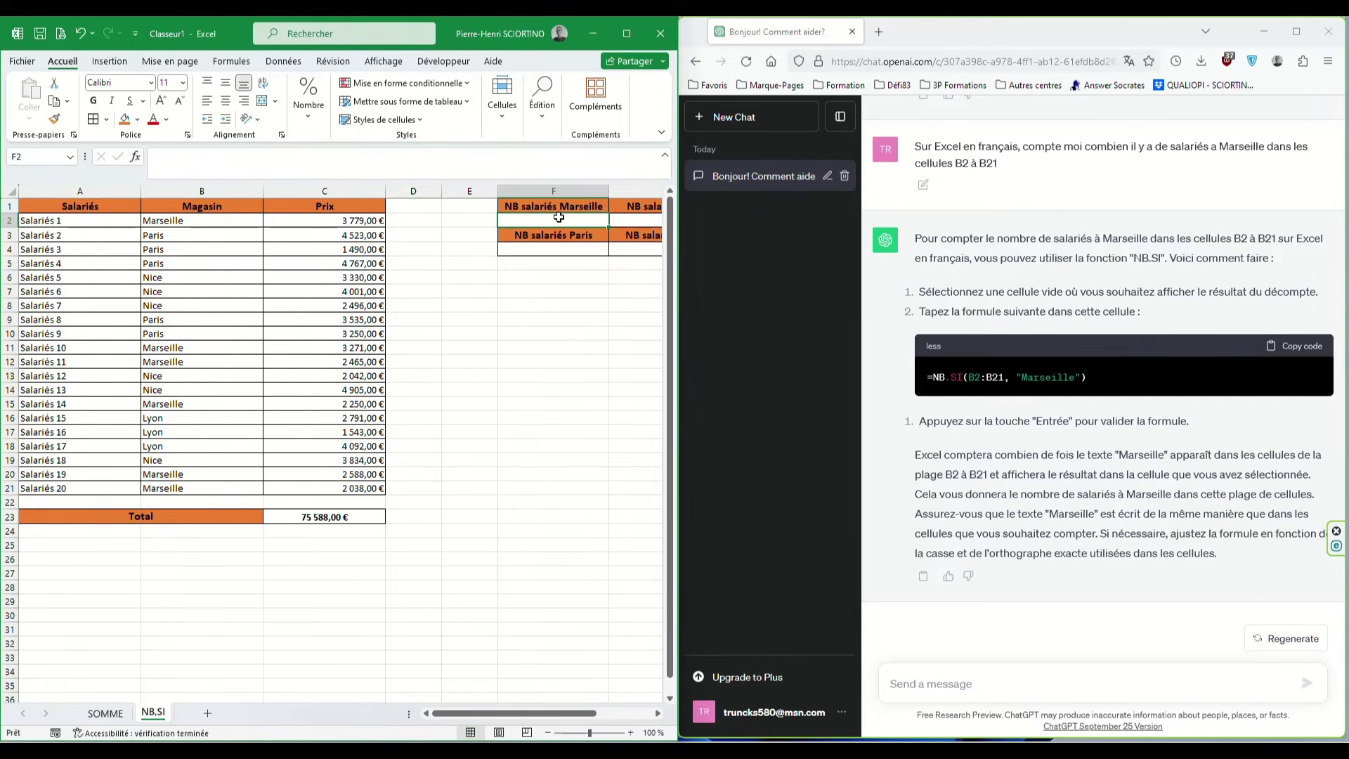
pyautogui.hotkey('ctrl', 'c')
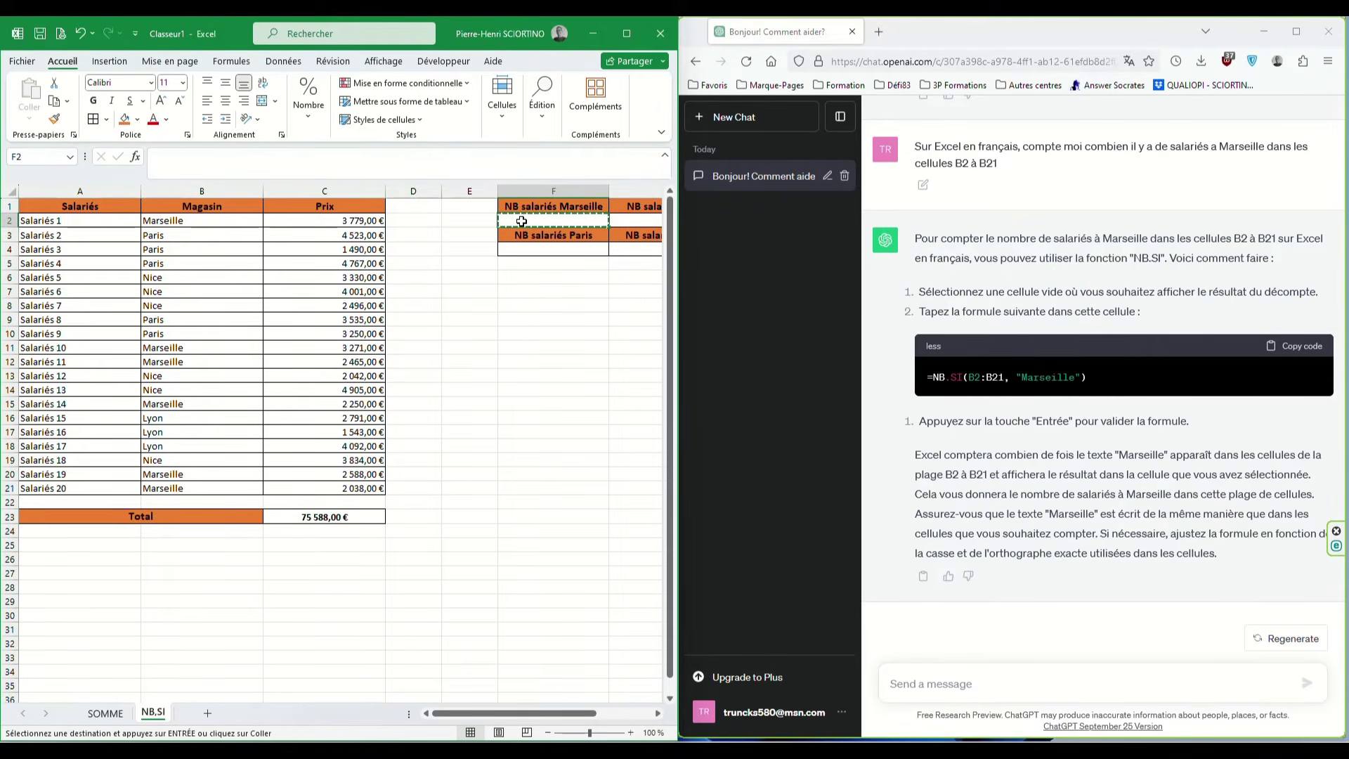
# Copy ChatGPT's NB.SI formula into F2 under NB salariés Marseille, changing its separator to a semicolon: =NB.SI(B2:B21;"Marseille").
pyautogui.click(1296, 345)
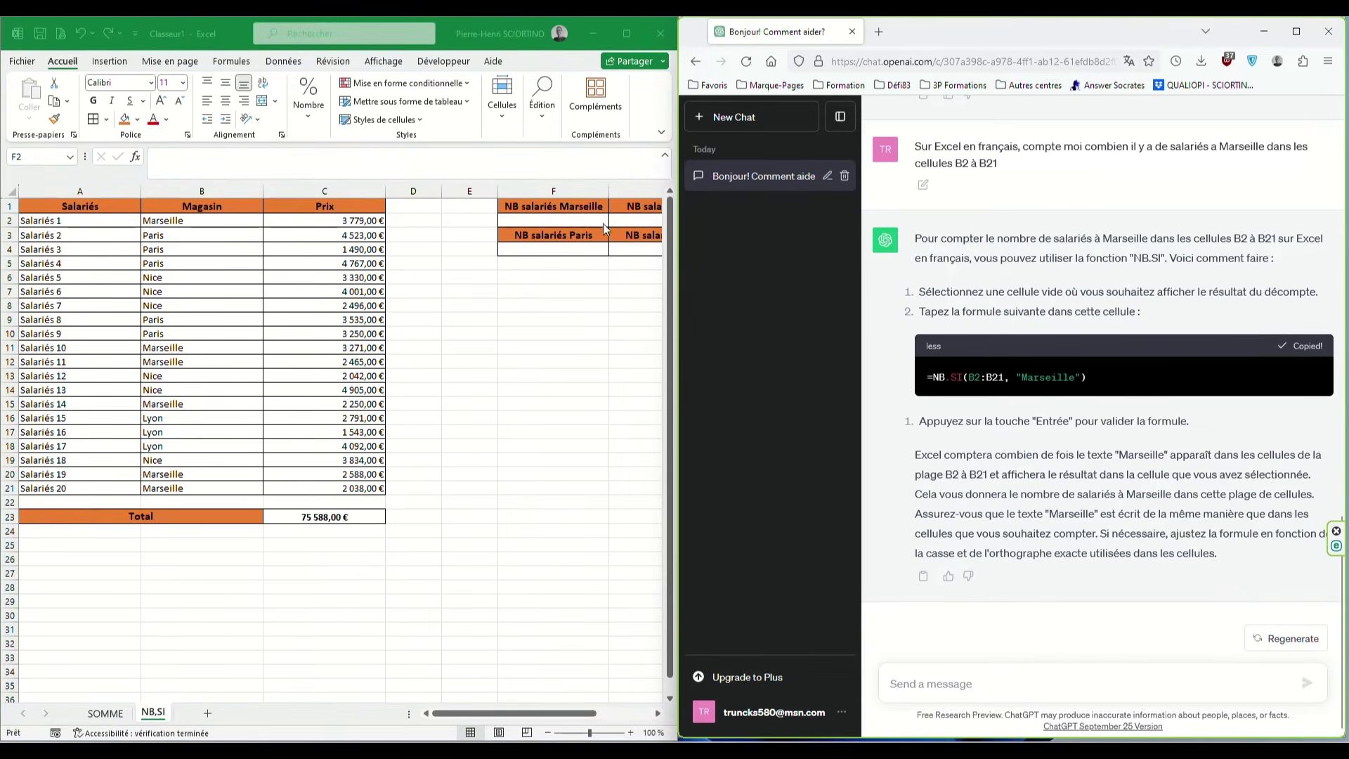
pyautogui.click(578, 218)
pyautogui.doubleClick(578, 217)
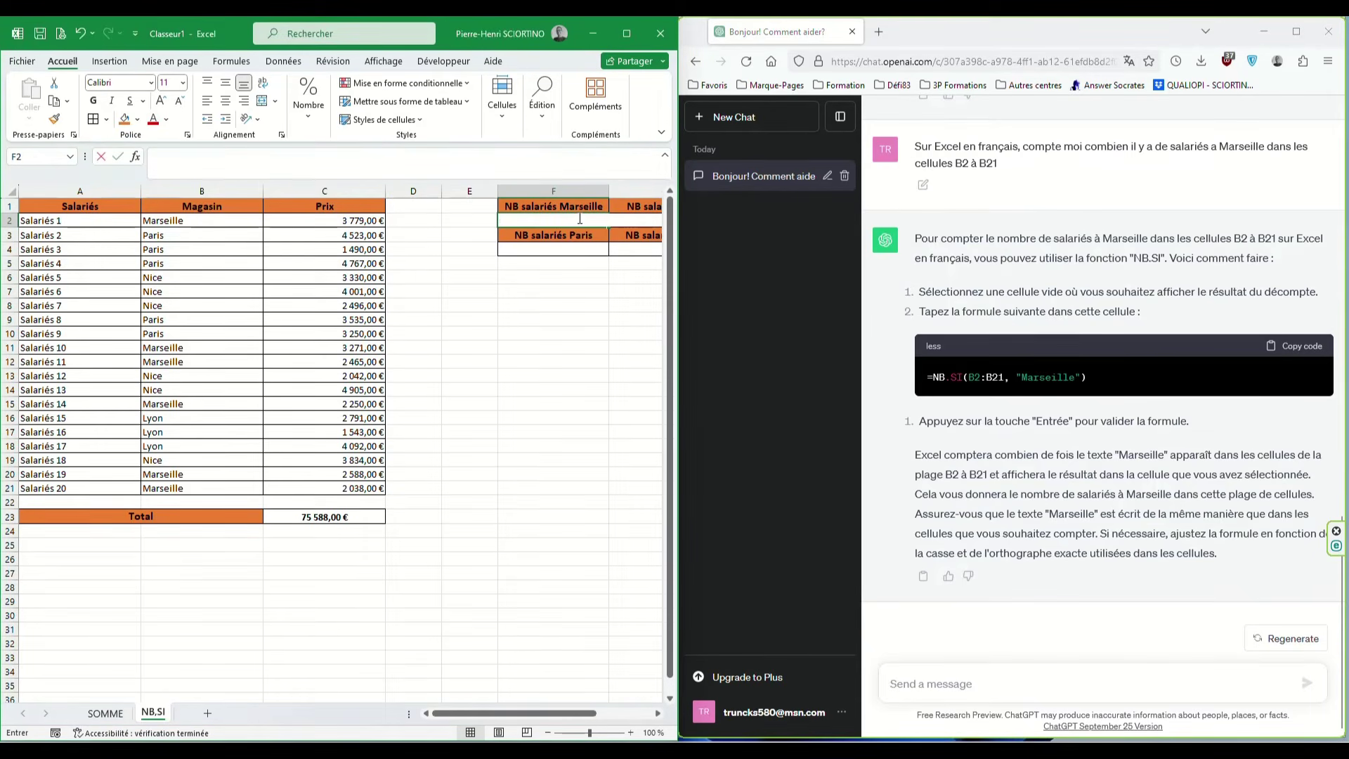
pyautogui.hotkey('ctrl', 'v')
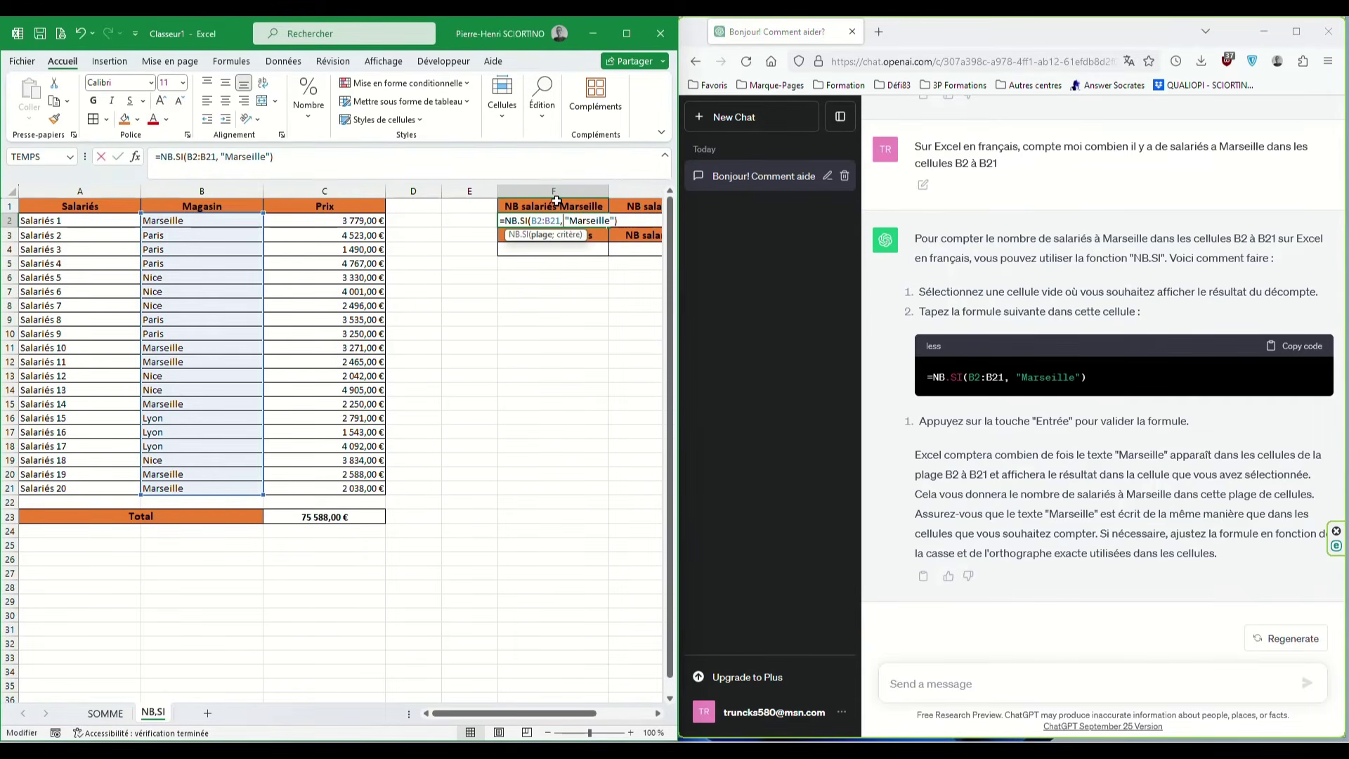
pyautogui.press('BackSpace')
pyautogui.write(';')
pyautogui.press('BackSpace')
pyautogui.write(';')
pyautogui.press('Return')
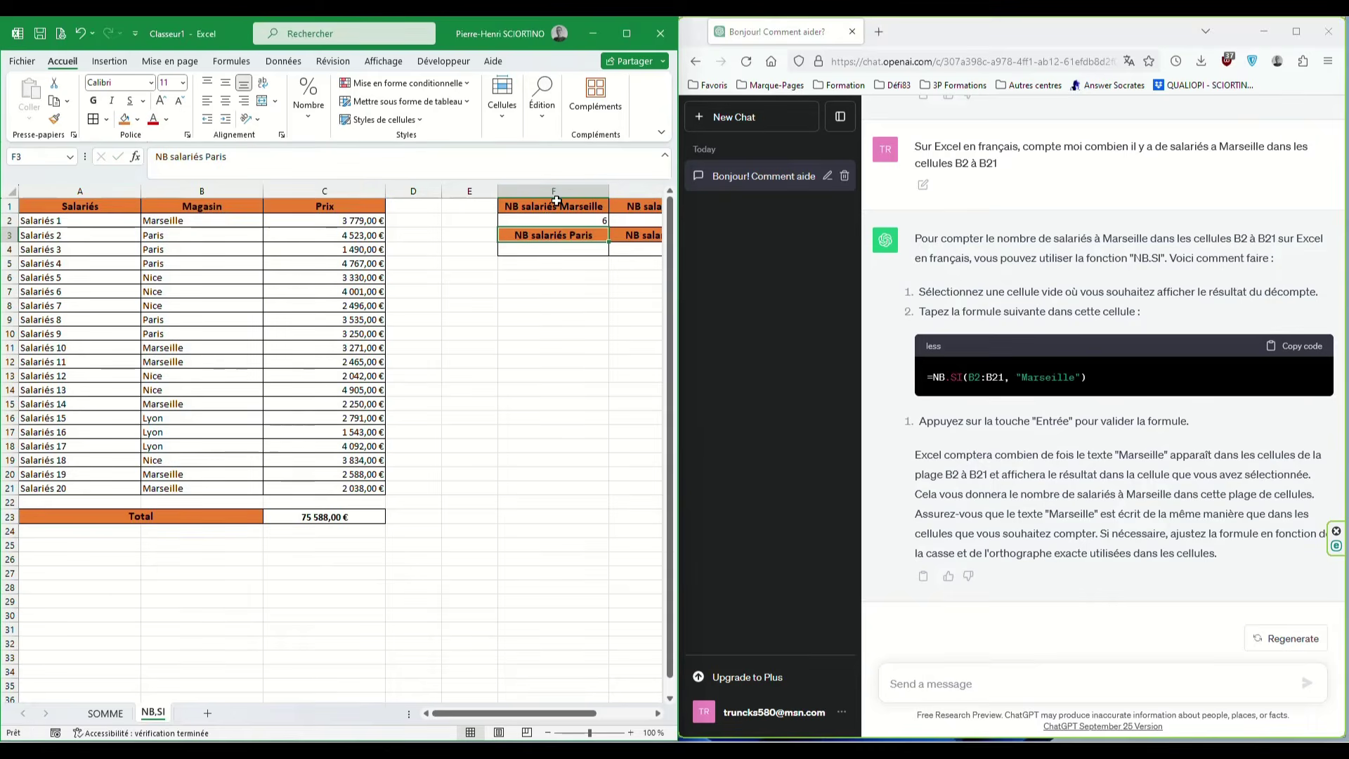
pyautogui.click(564, 223)
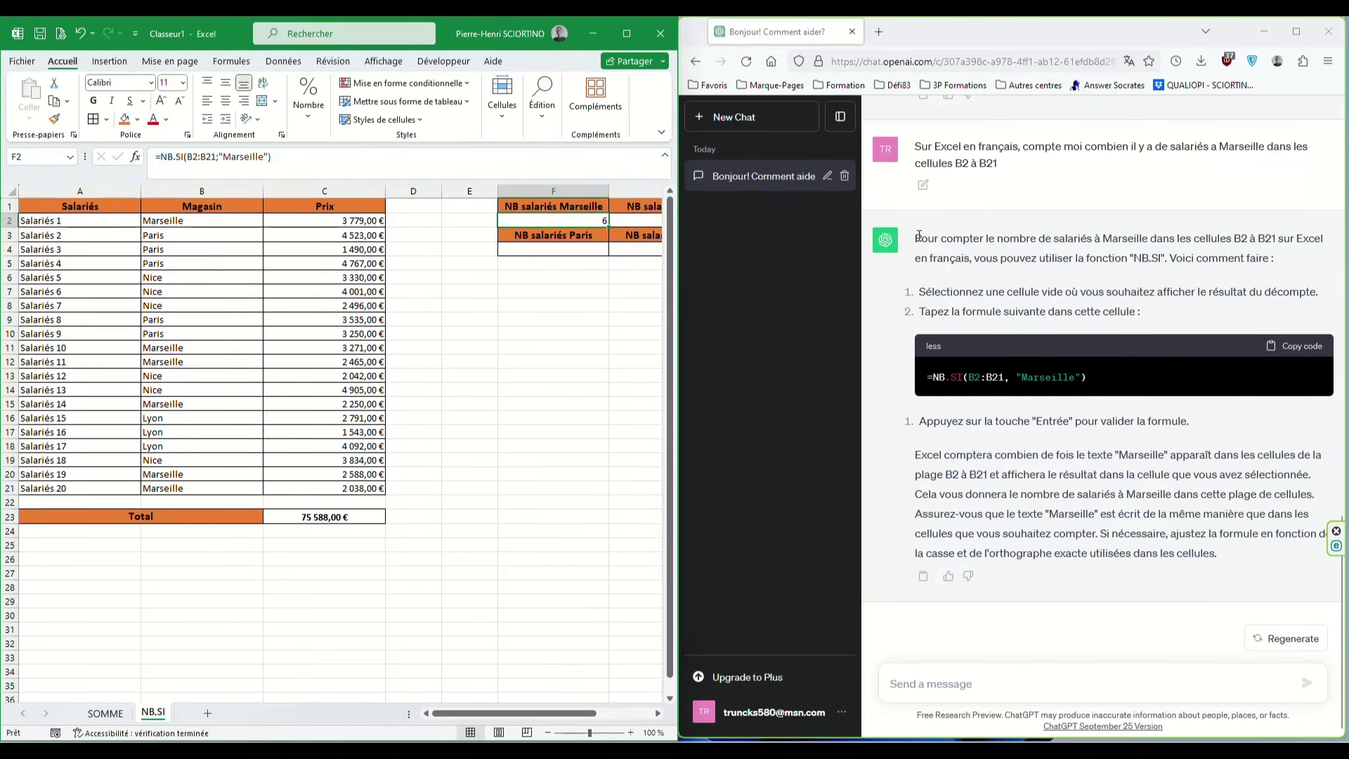
pyautogui.click(924, 187)
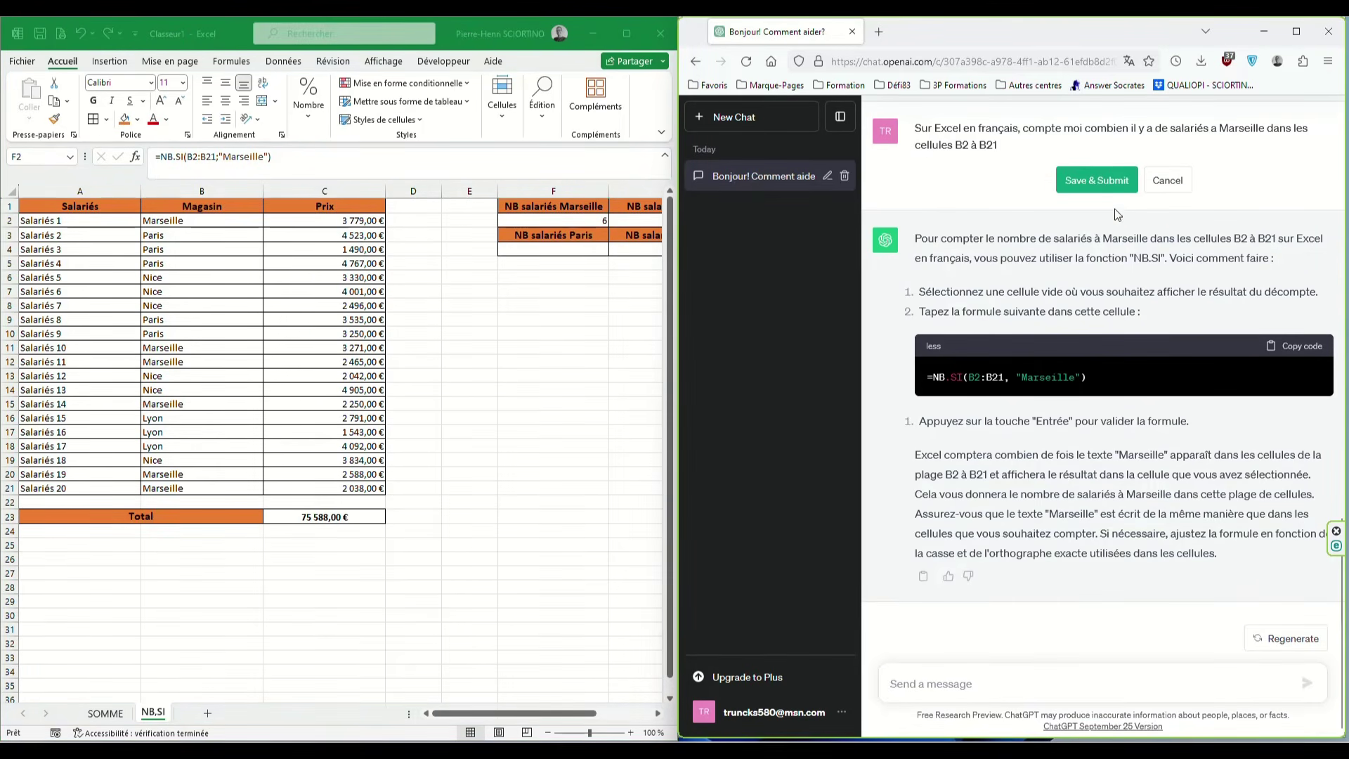
pyautogui.scroll(3, 1162, 248)
pyautogui.click(1168, 403)
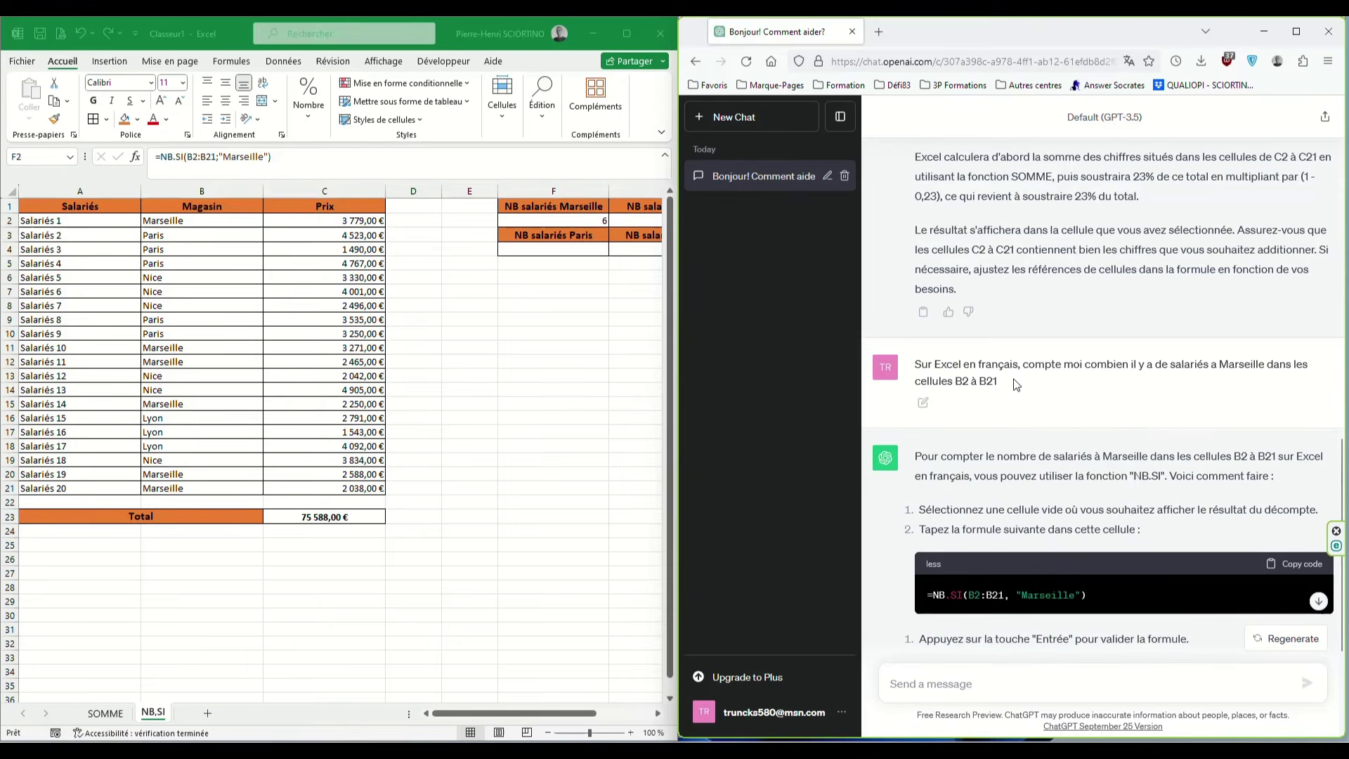
# Reuse the Marseille question in ChatGPT with the city changed: "Sur Excel en français, compte moi combien il y a de salariés a Paris dans les cellules B2 à B21".
pyautogui.moveTo(998, 381); pyautogui.dragTo(913, 367)
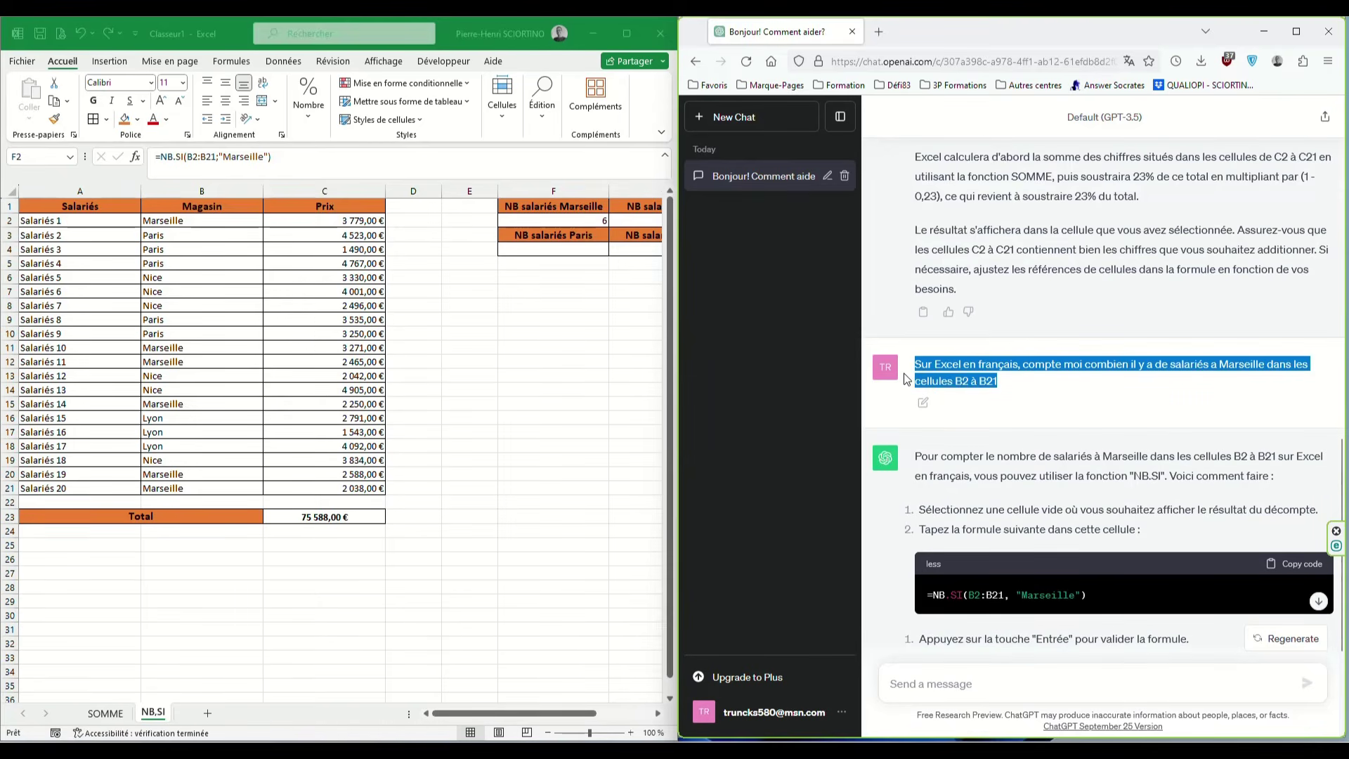
pyautogui.click(964, 684)
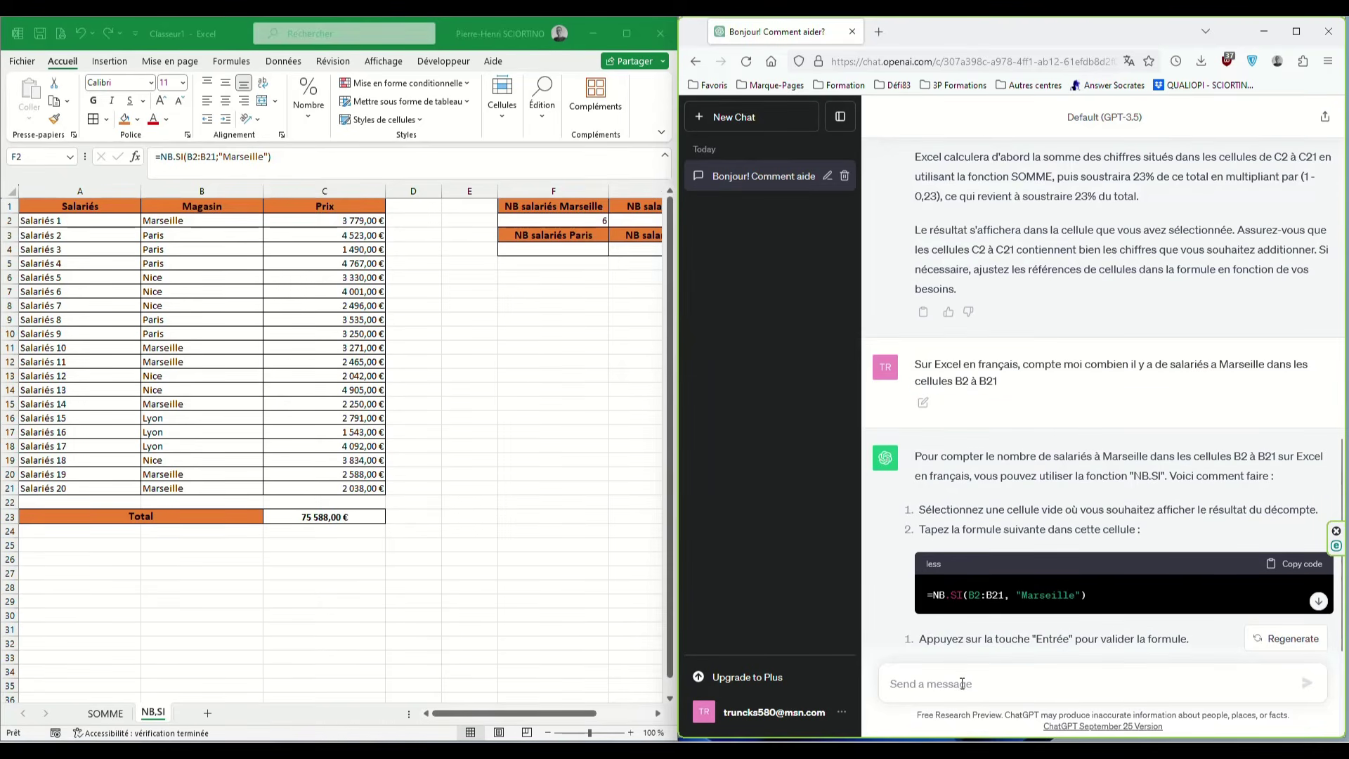
pyautogui.hotkey('ctrl', 'v')
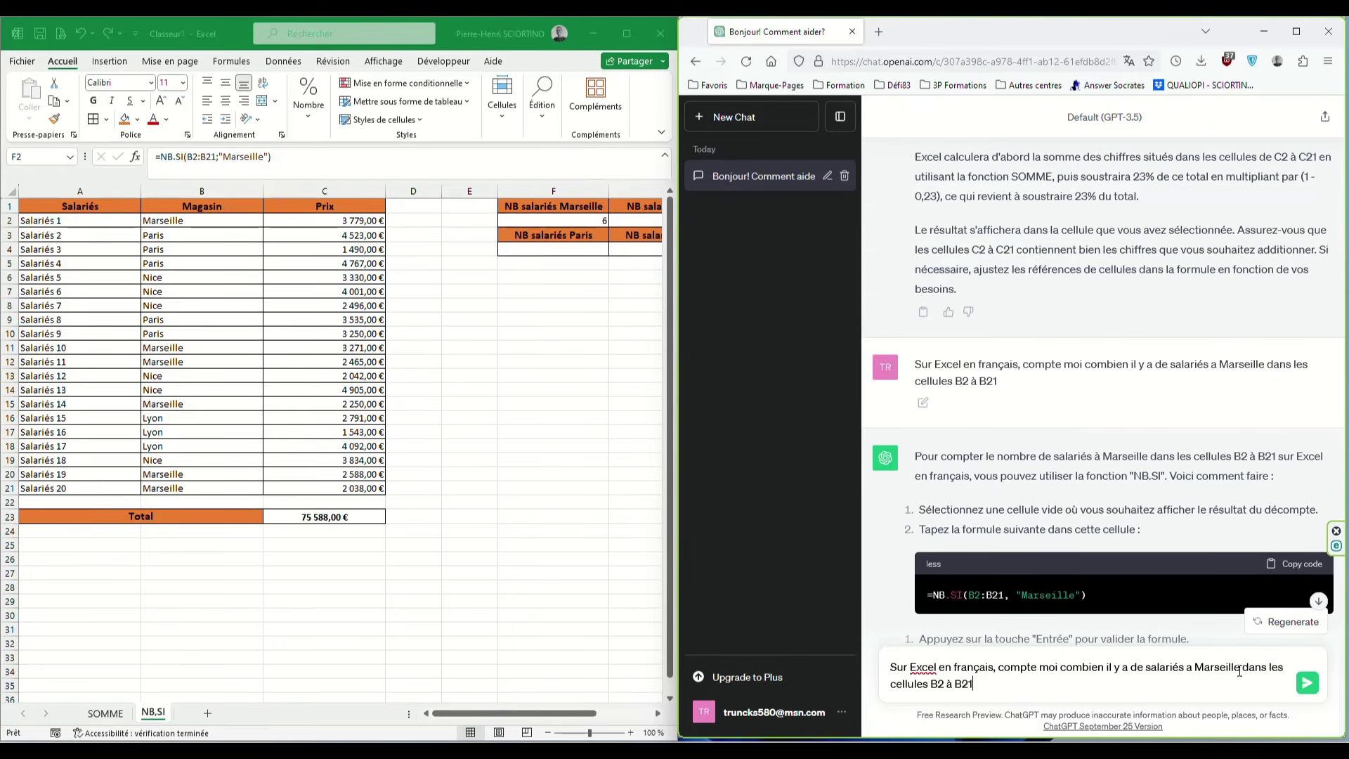
pyautogui.moveTo(1240, 671); pyautogui.dragTo(1199, 674)
pyautogui.press('BackSpace')
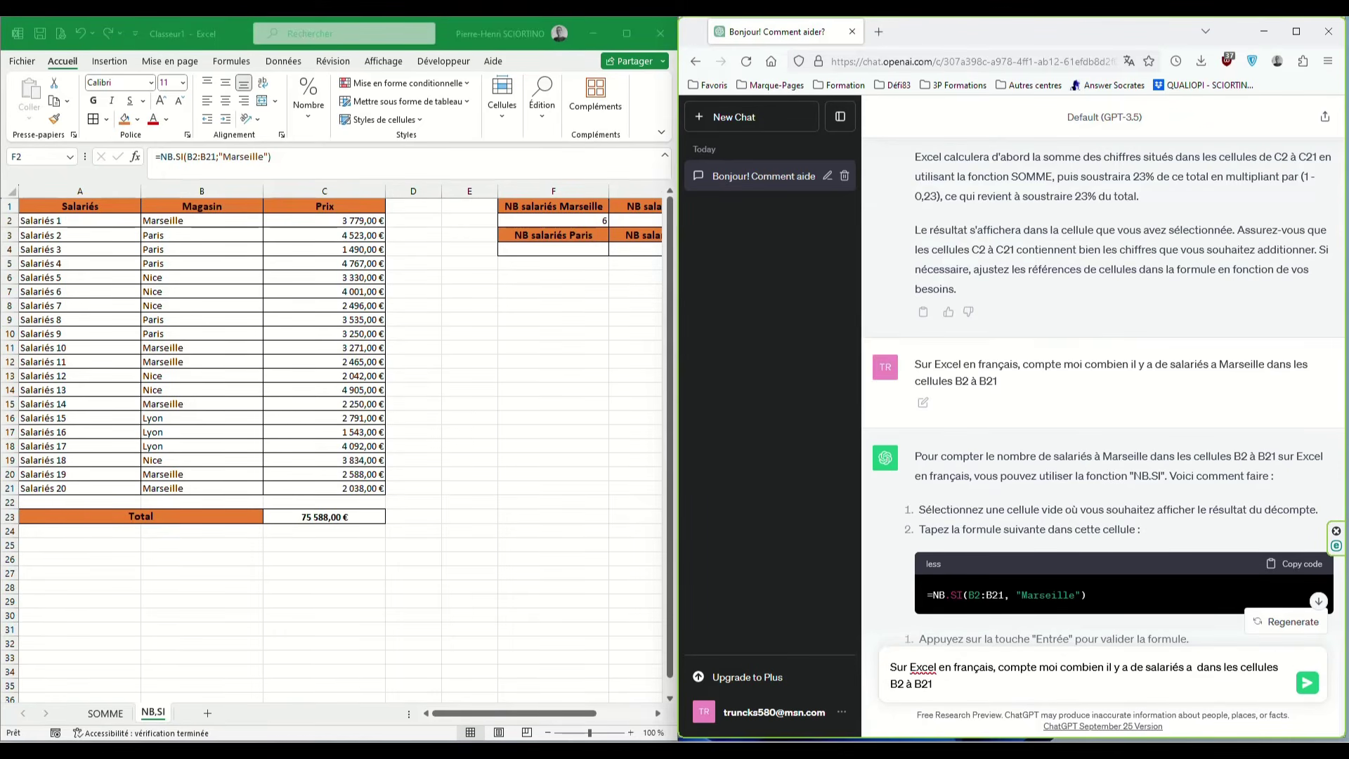
pyautogui.write('Paris')
pyautogui.press('Return')
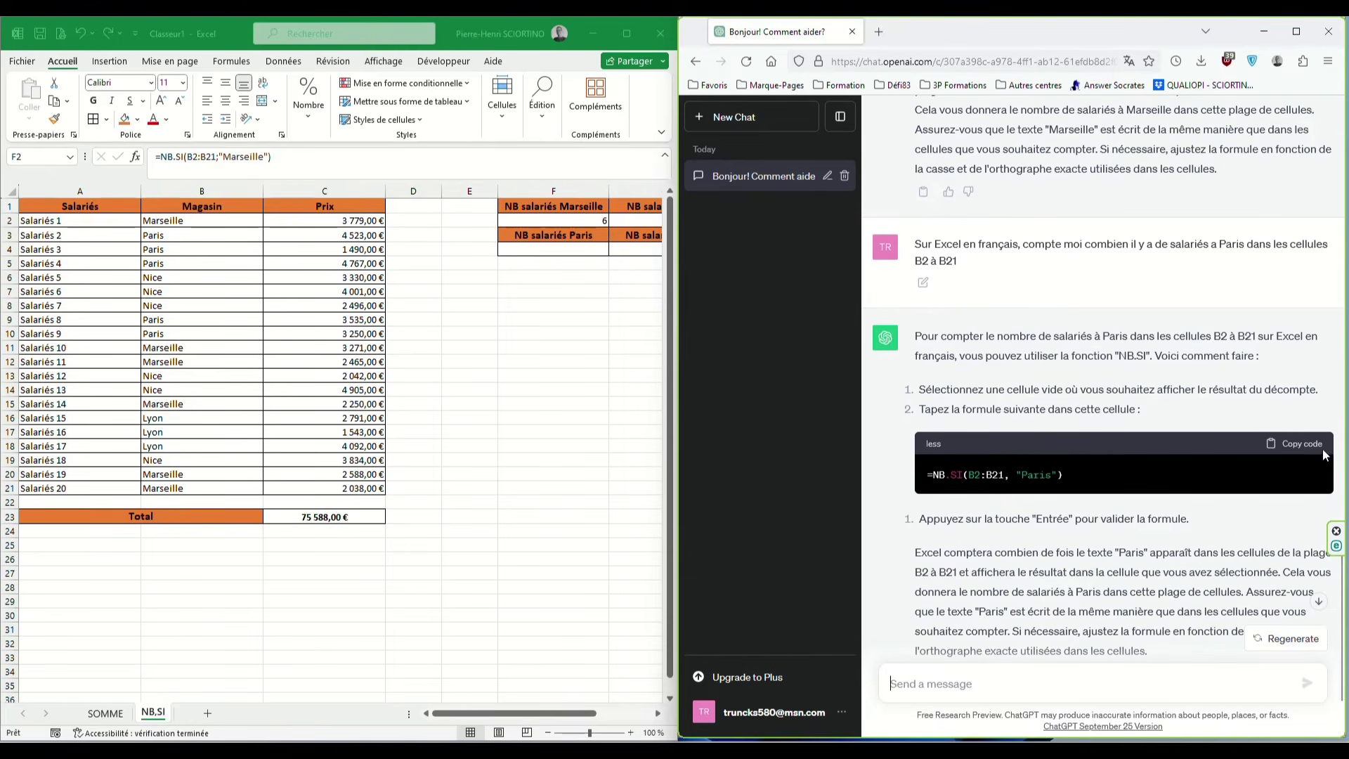
# Copy ChatGPT's Paris formula into F4 under NB salariés Paris, changing its separator to a semicolon: =NB.SI(B2:B21; "Paris"), and check it against the Magasin column.
pyautogui.click(1301, 444)
pyautogui.click(583, 249)
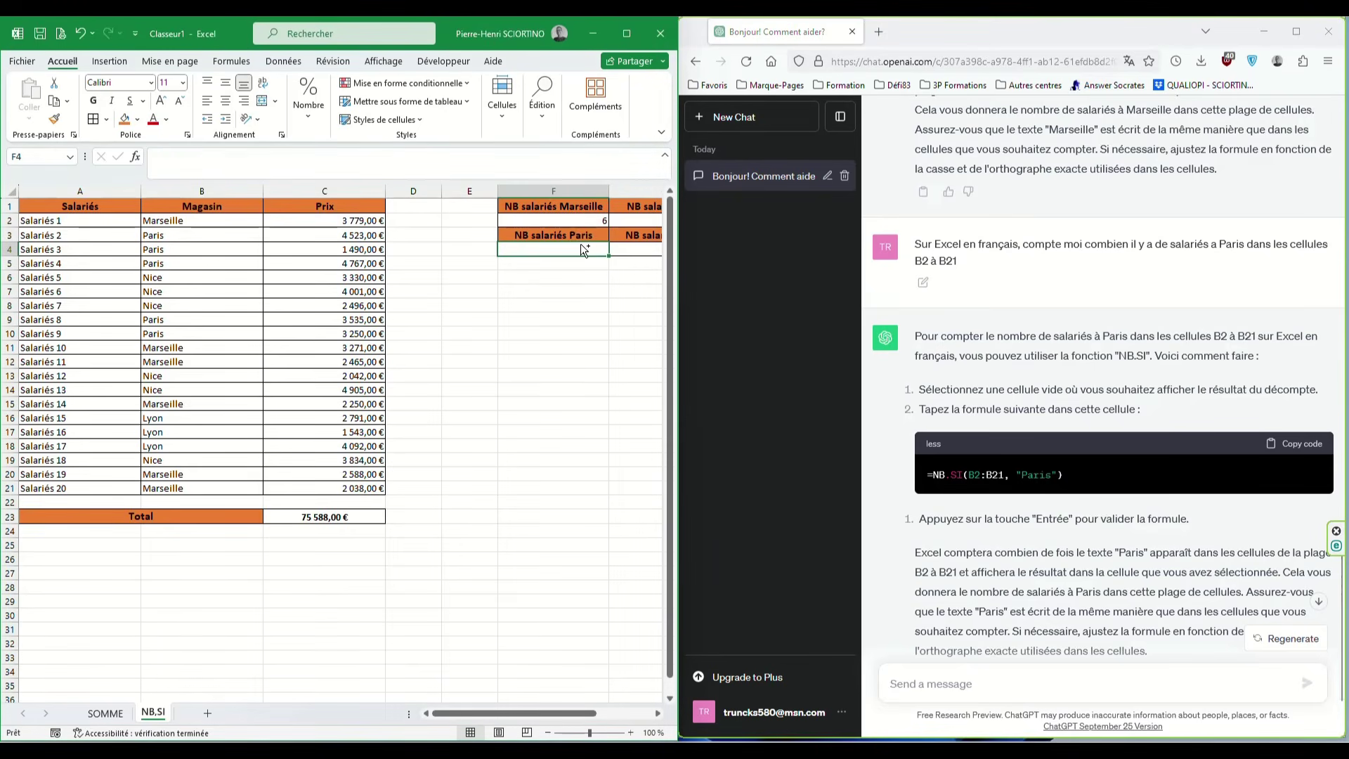
pyautogui.hotkey('ctrl', 'v')
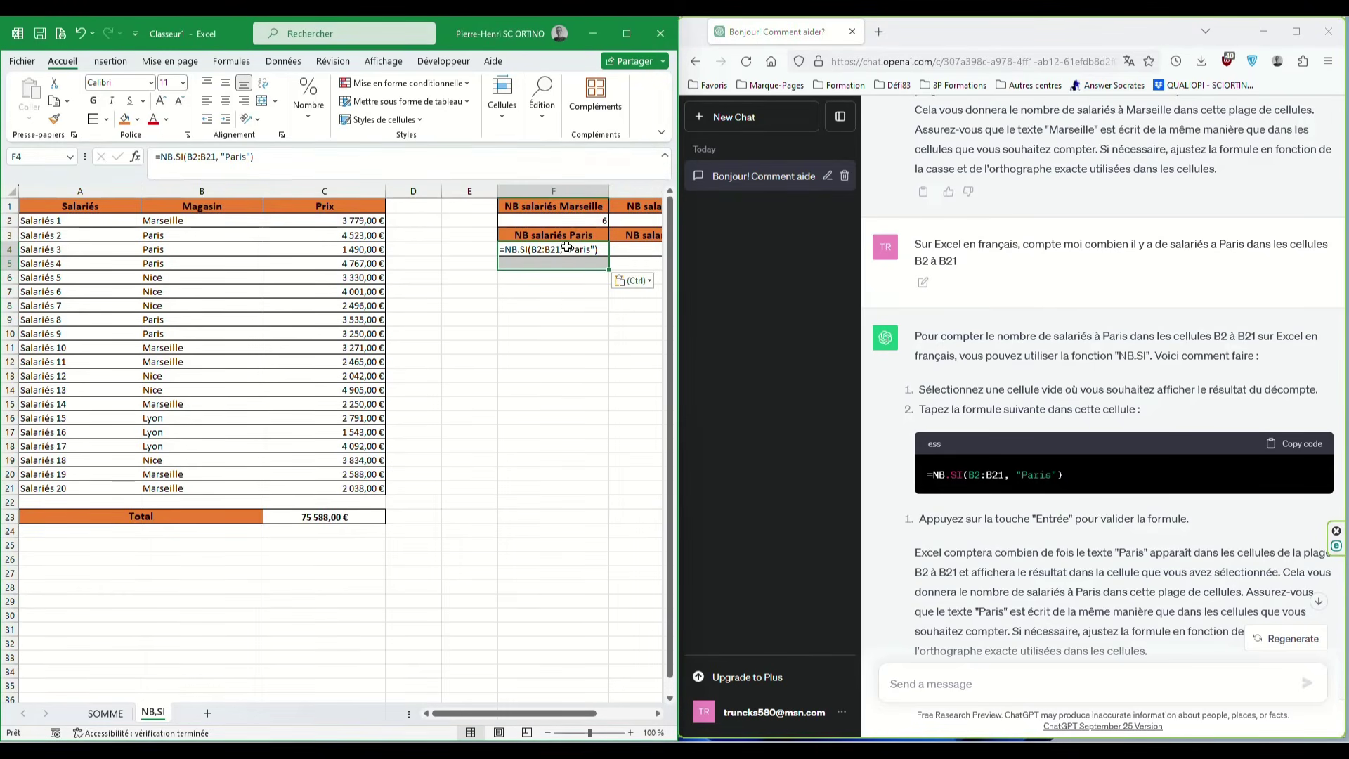
pyautogui.doubleClick(567, 249)
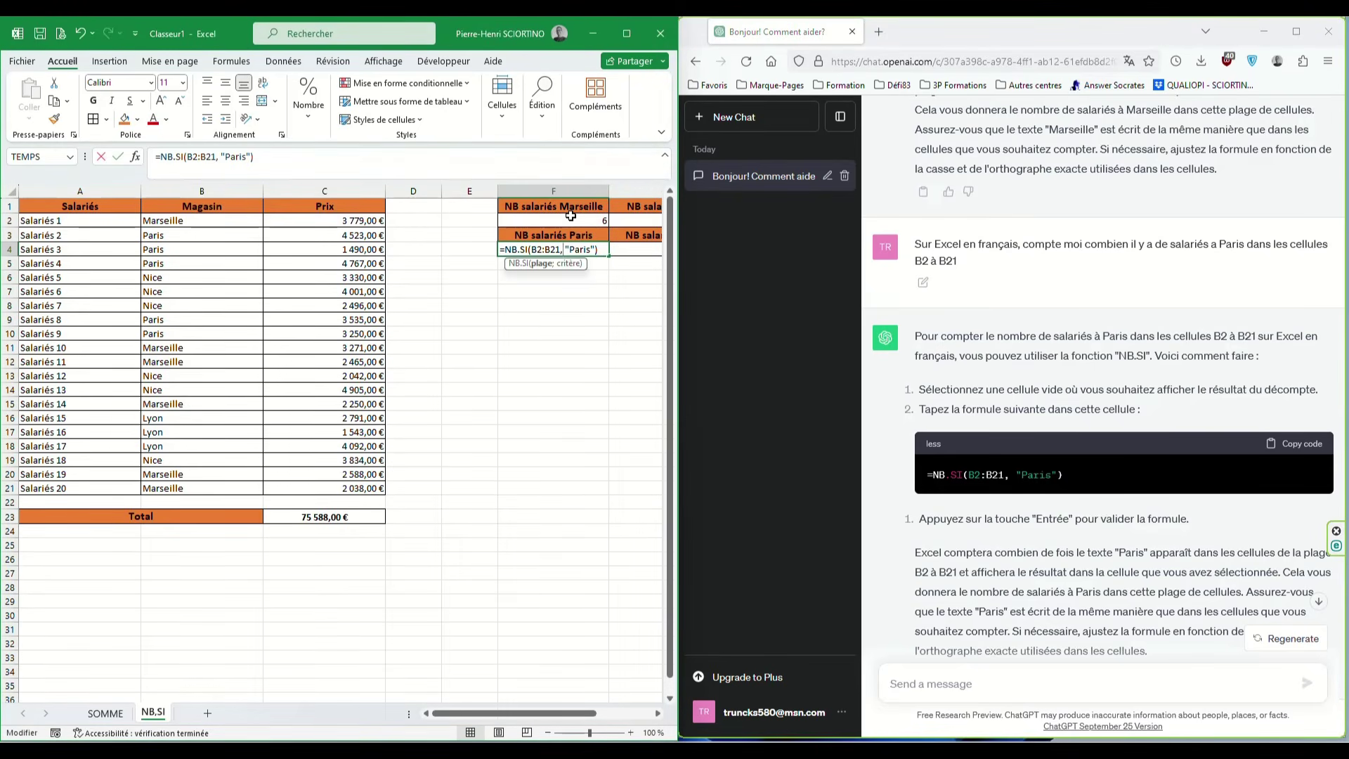
pyautogui.press('BackSpace')
pyautogui.write(';')
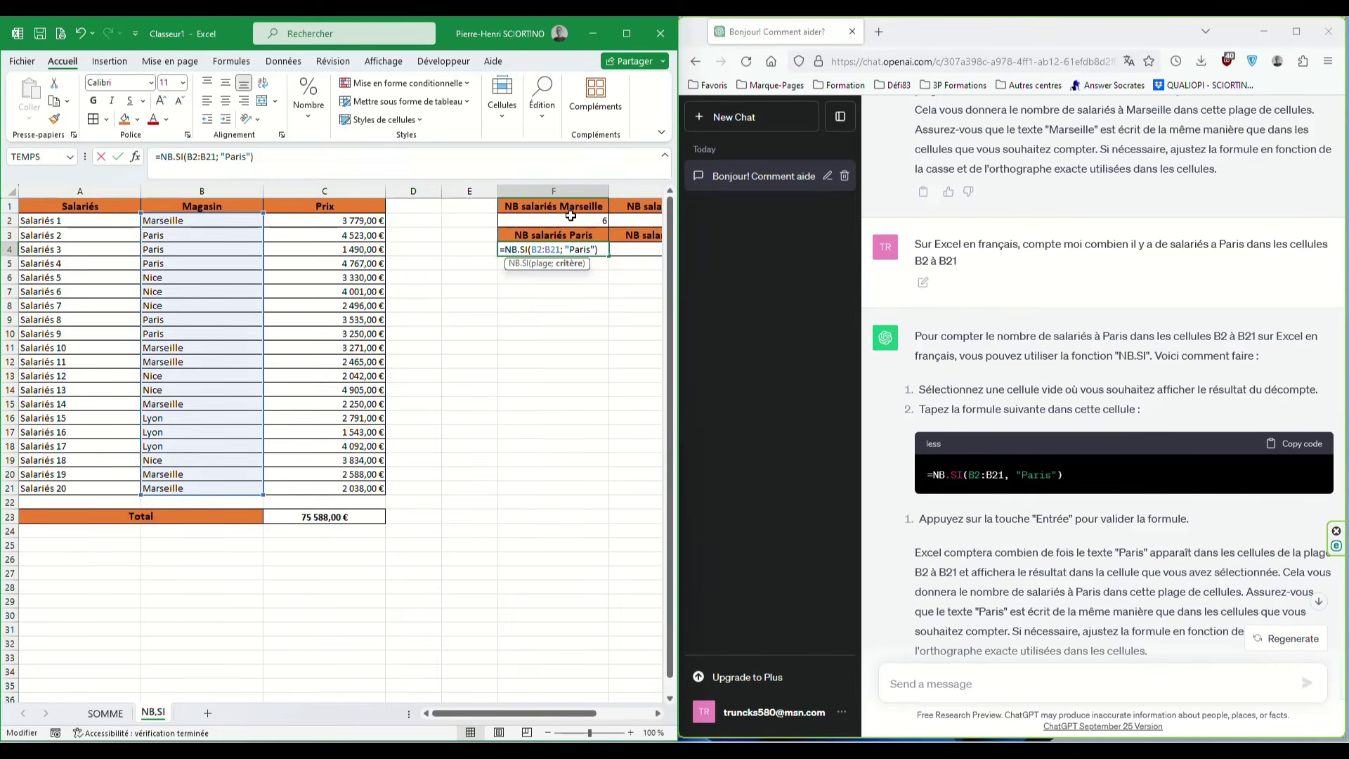
pyautogui.press('Return')
pyautogui.click(595, 249)
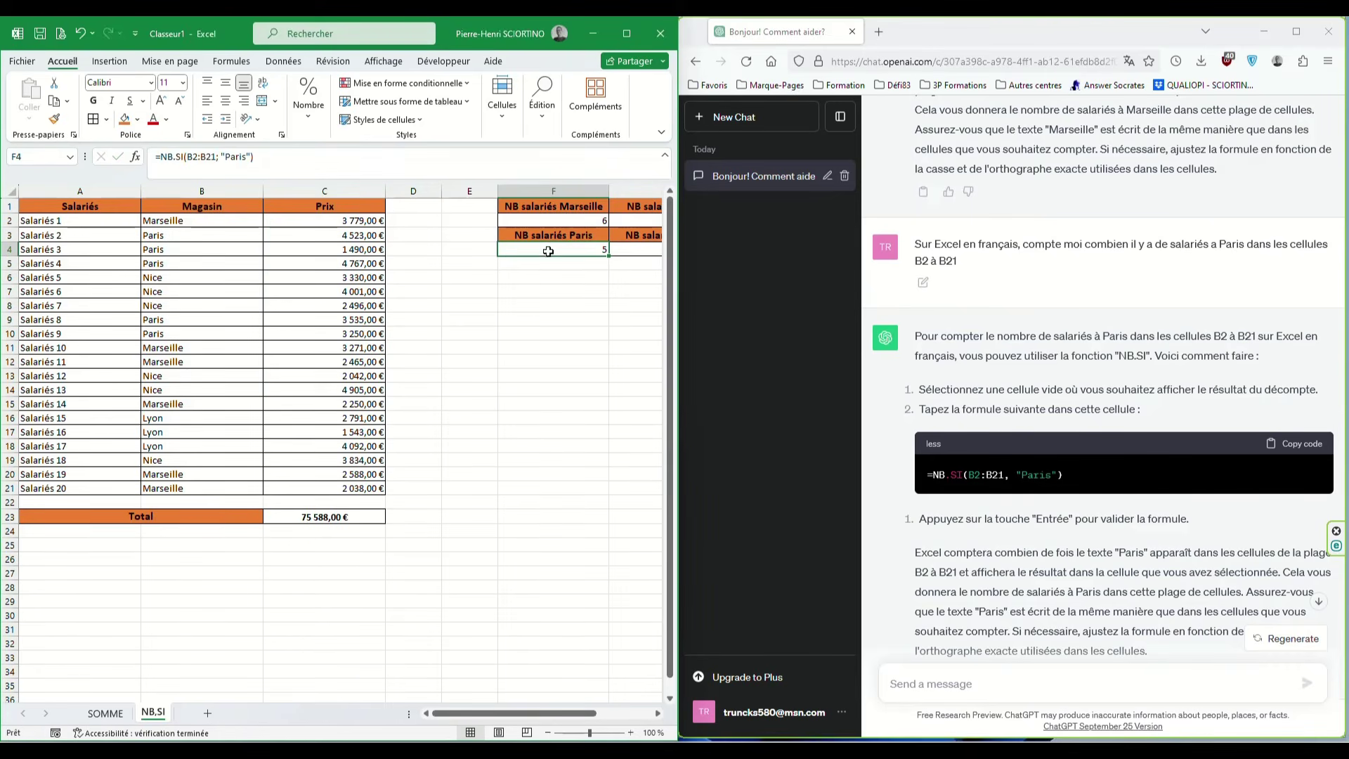
pyautogui.moveTo(176, 220); pyautogui.dragTo(151, 490)
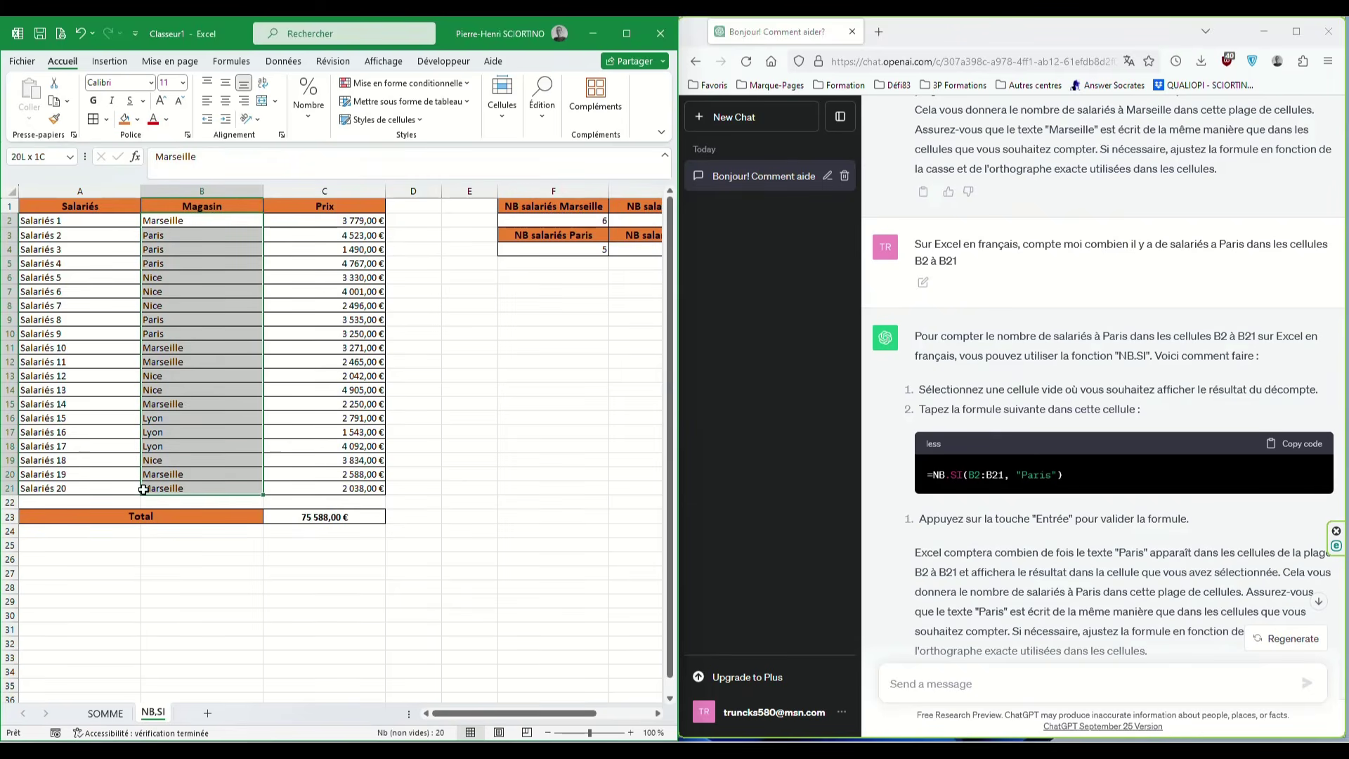
pyautogui.click(443, 373)
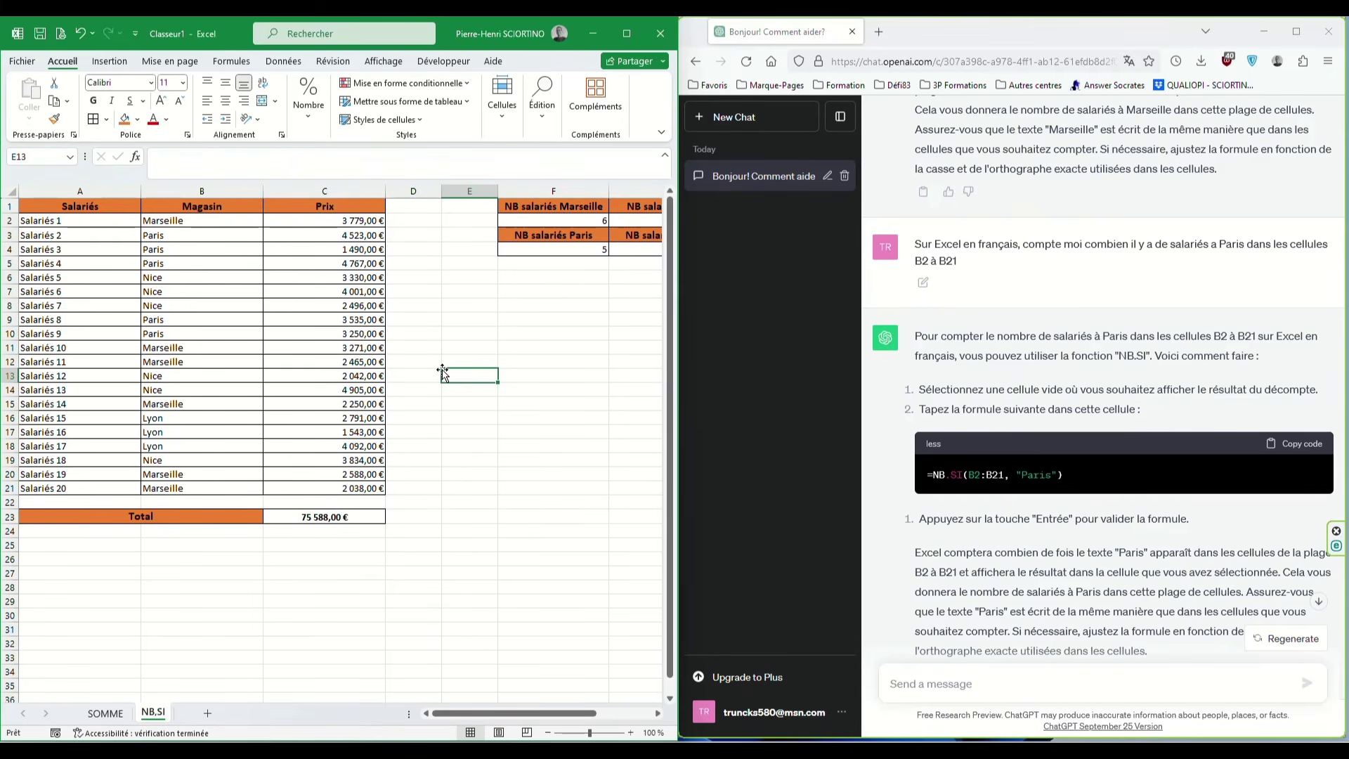